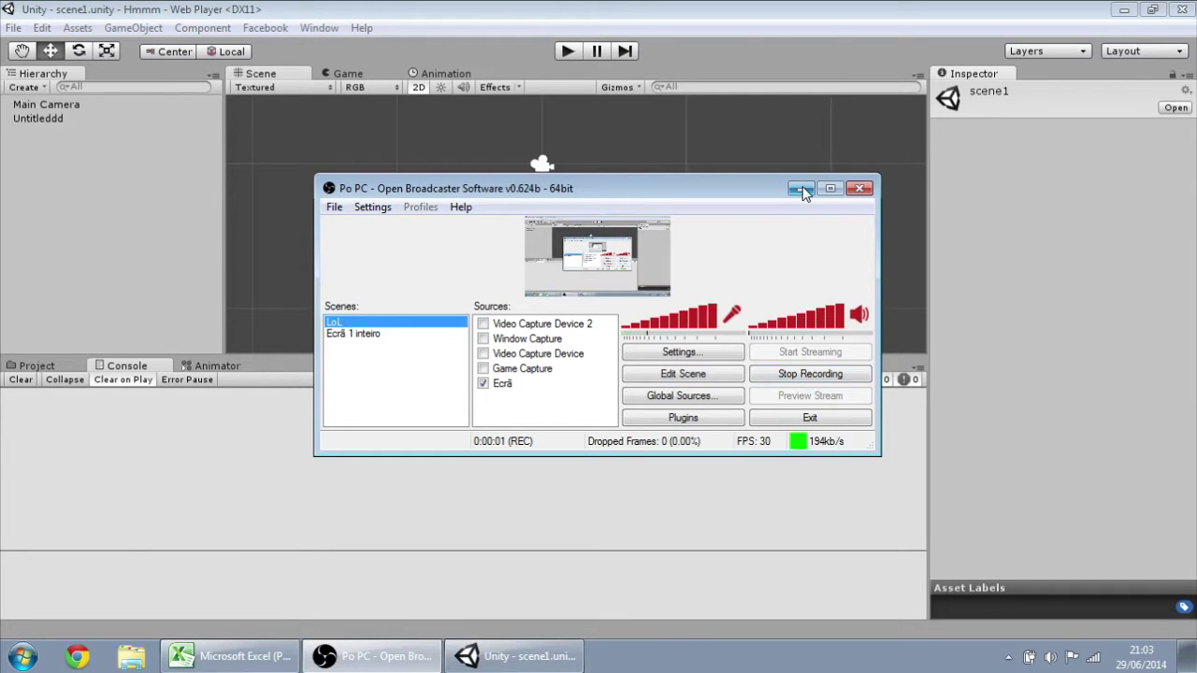
Test-play the crab game in the editor, dodging cars with left/right arrows, then stop play mode.
{"action": "left_click", "coordinate": [802, 191]}
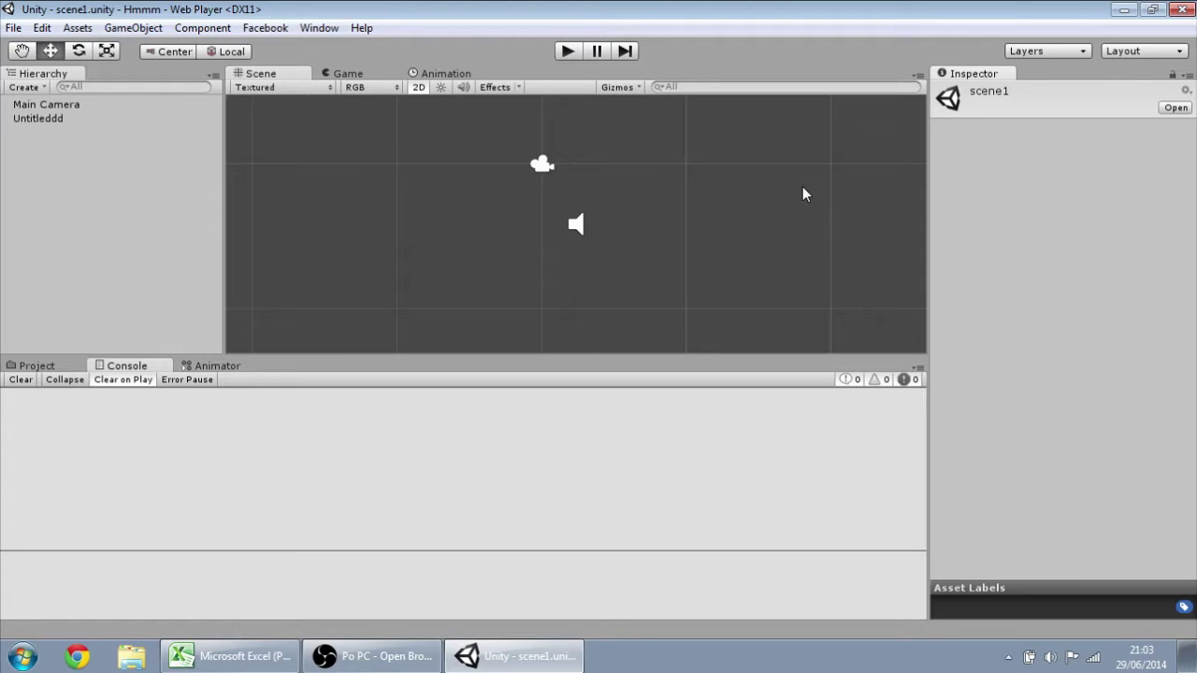
{"action": "left_click", "coordinate": [568, 51]}
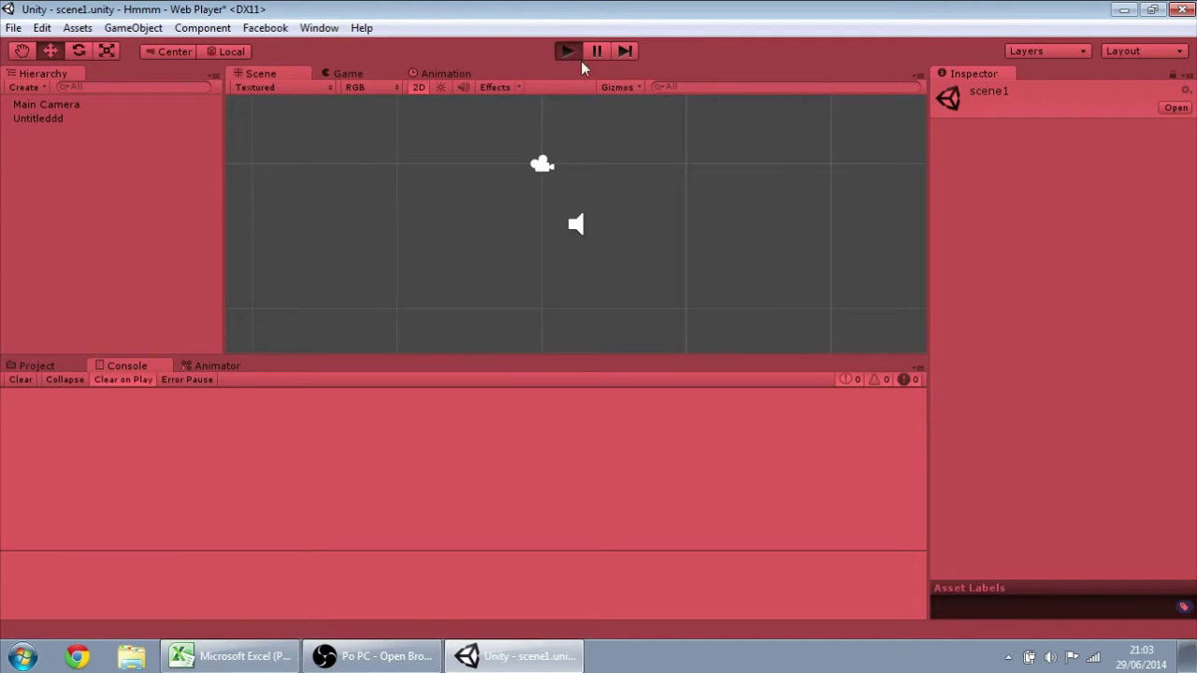
{"action": "key", "text": "Right"}
{"action": "key", "text": "Left"}
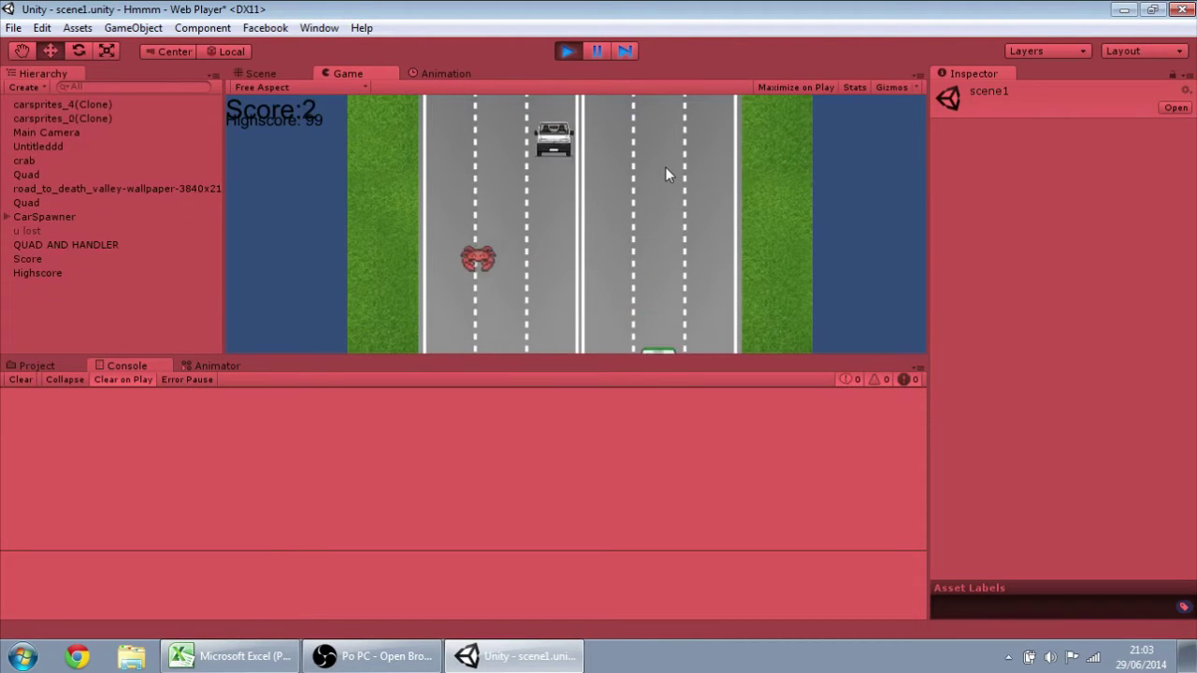
{"action": "key", "text": "Right"}
{"action": "key", "text": "Right"}
{"action": "key", "text": "Left"}
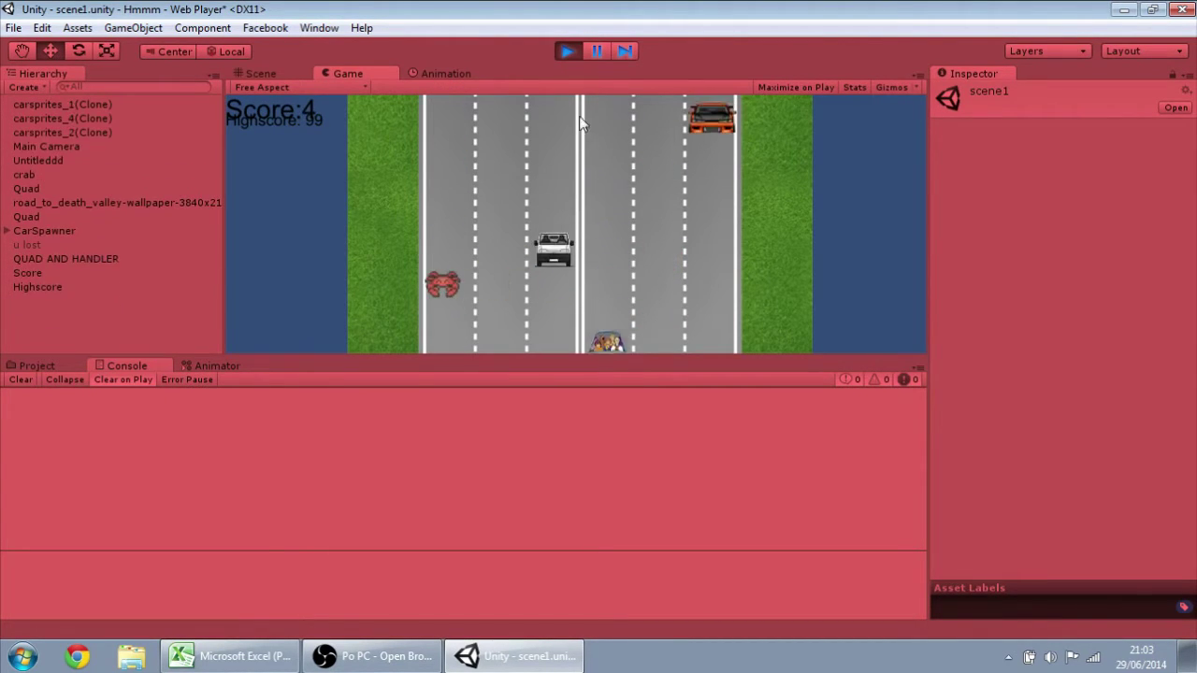
{"action": "key", "text": "Right"}
{"action": "key", "text": "Right"}
{"action": "left_click", "coordinate": [566, 51]}
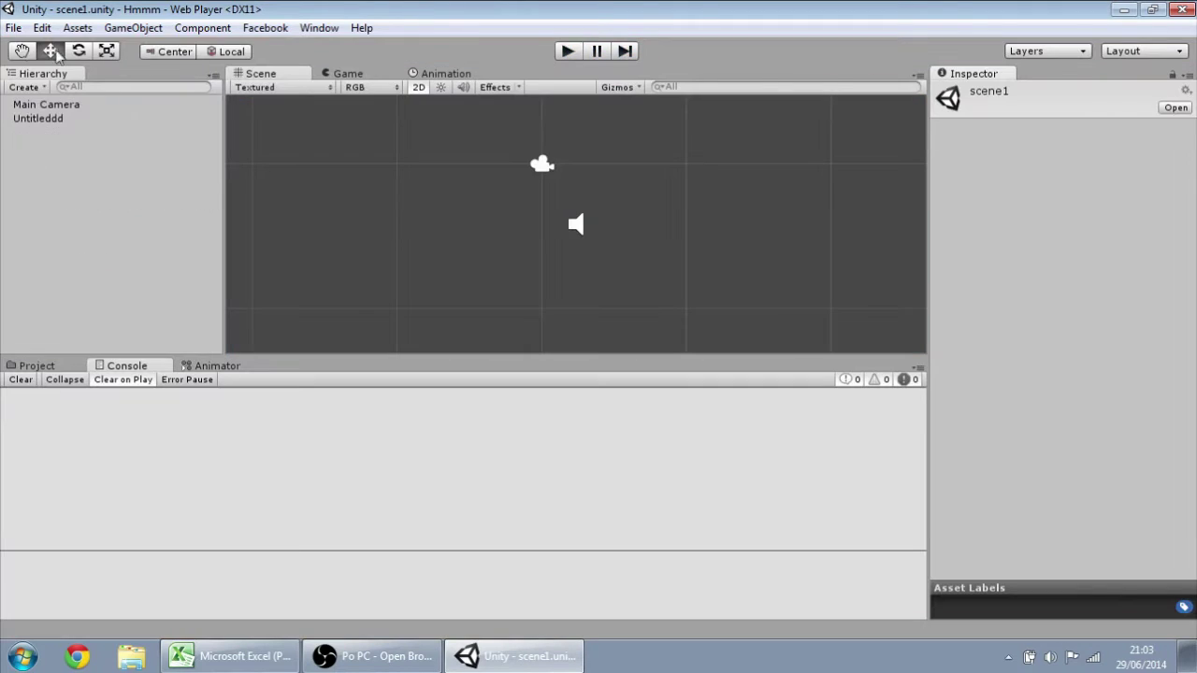
Select Web Player as the target platform in Build Settings.
{"action": "left_click", "coordinate": [14, 27]}
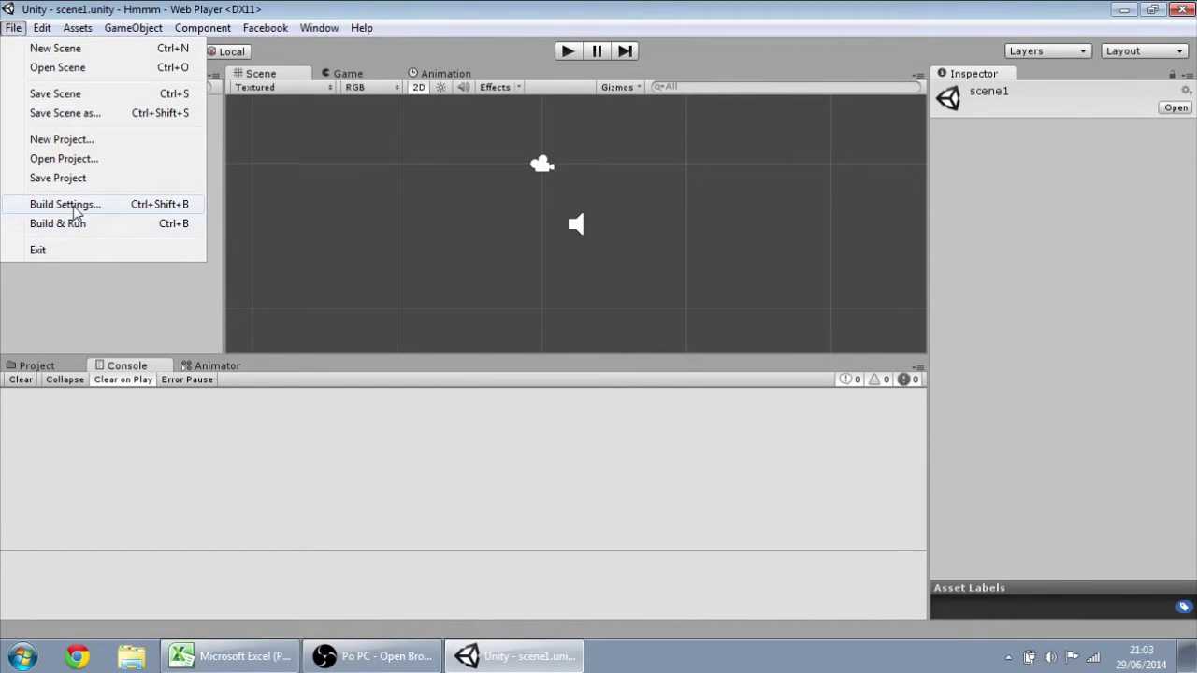
{"action": "left_click", "coordinate": [66, 204]}
{"action": "left_click_drag", "start_coordinate": [617, 112], "coordinate": [429, 110]}
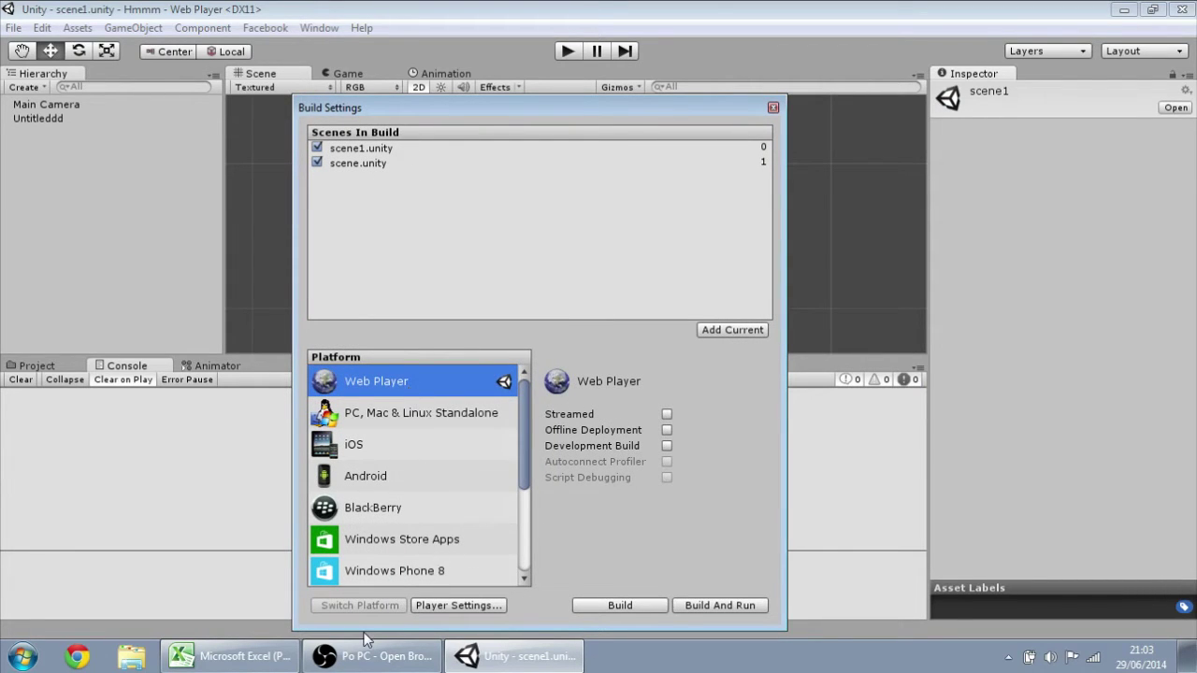
{"action": "left_click", "coordinate": [393, 540]}
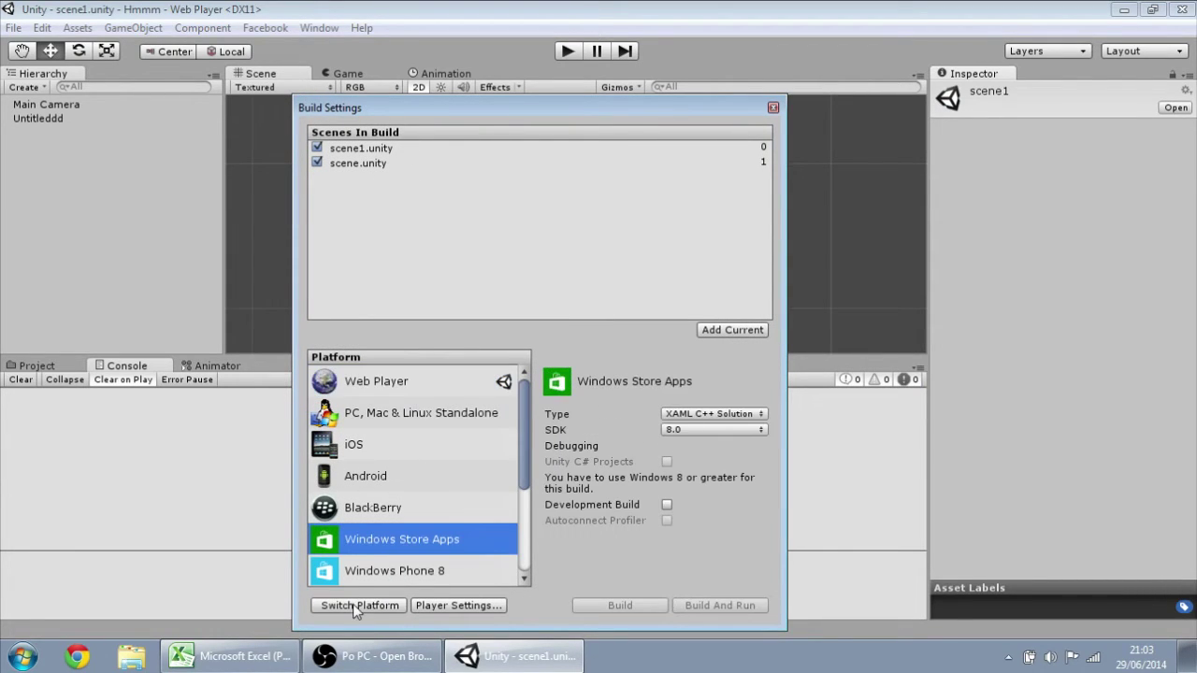
{"action": "left_click", "coordinate": [373, 381]}
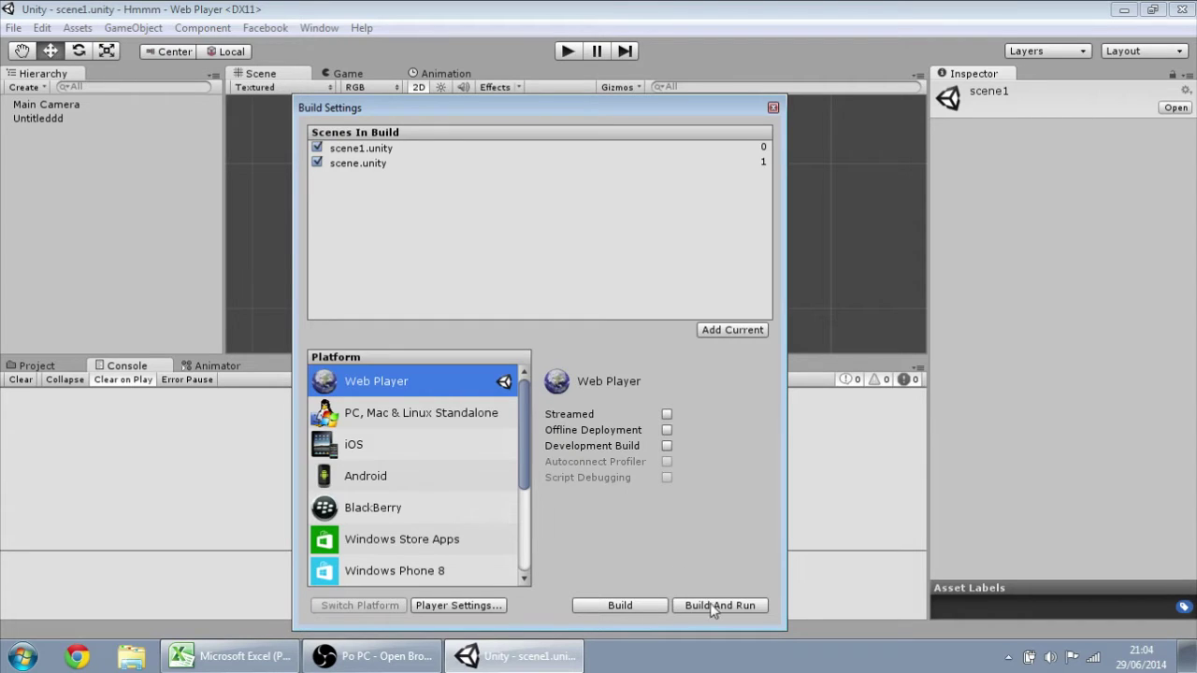
Build the Web Player version into the Desktop folder.
{"action": "left_click", "coordinate": [654, 608]}
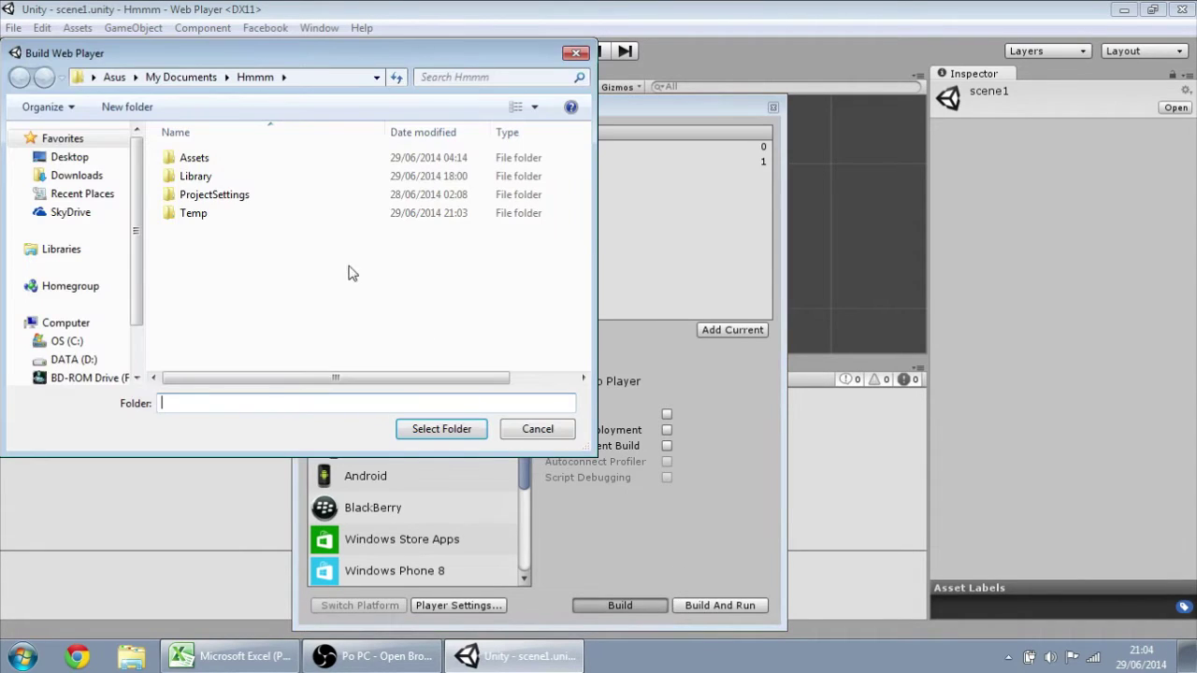
{"action": "left_click", "coordinate": [70, 157]}
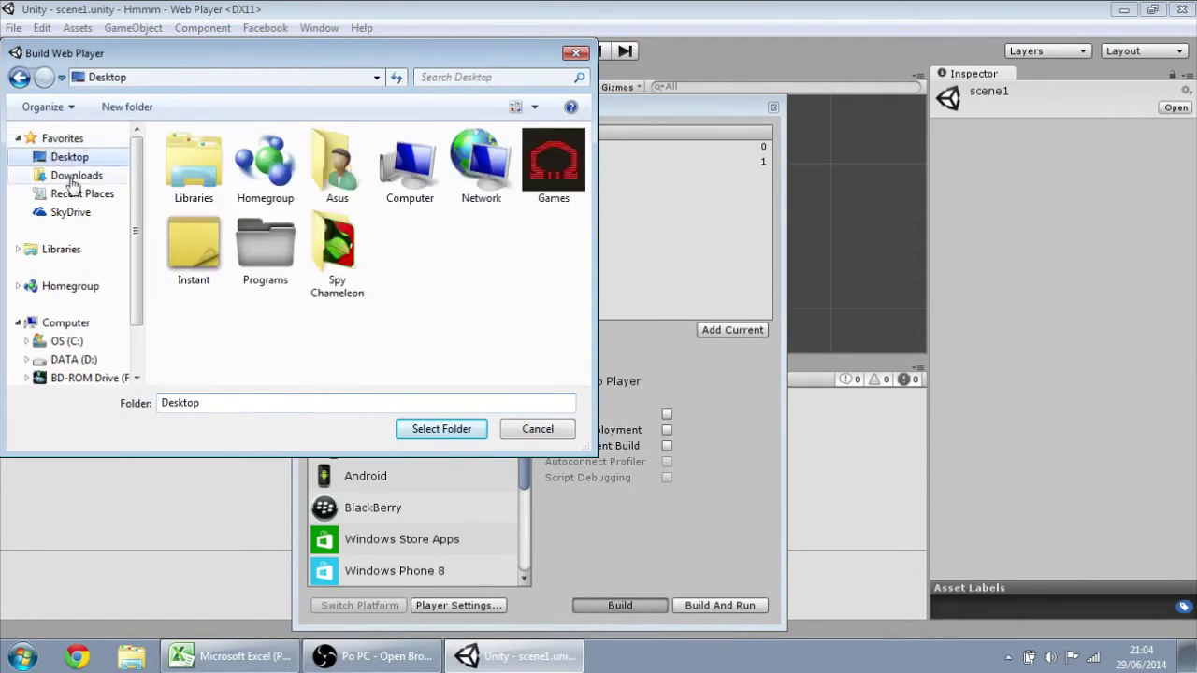
{"action": "left_click", "coordinate": [433, 429]}
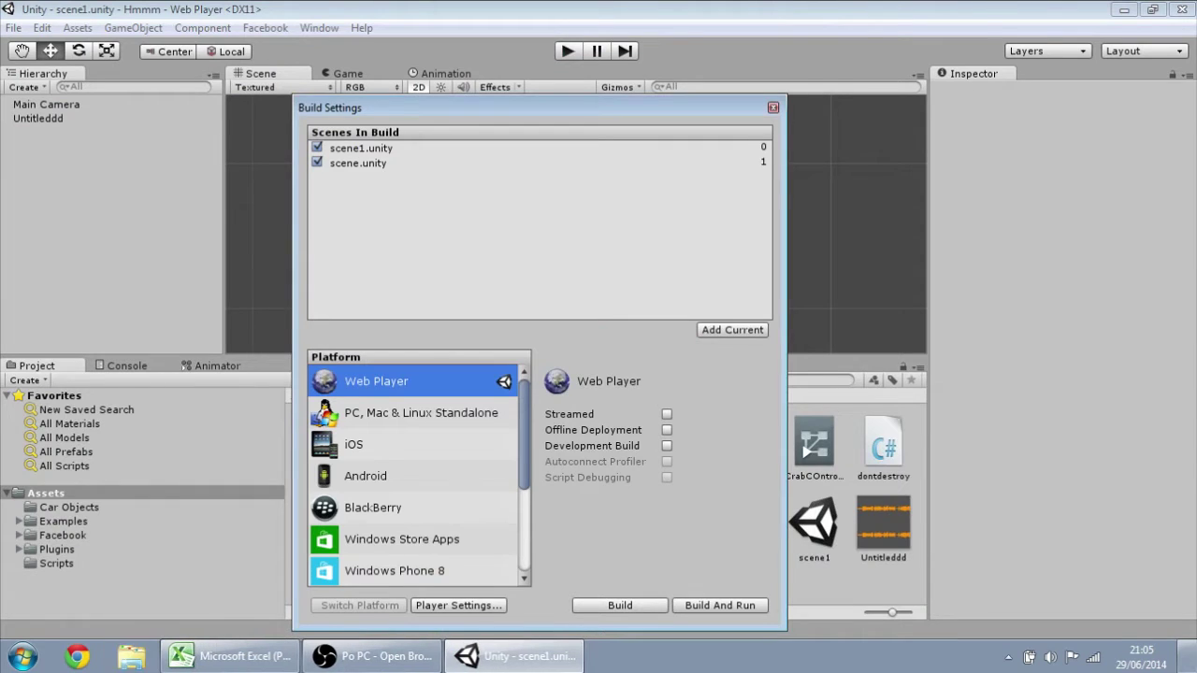
{"action": "left_click", "coordinate": [1188, 657]}
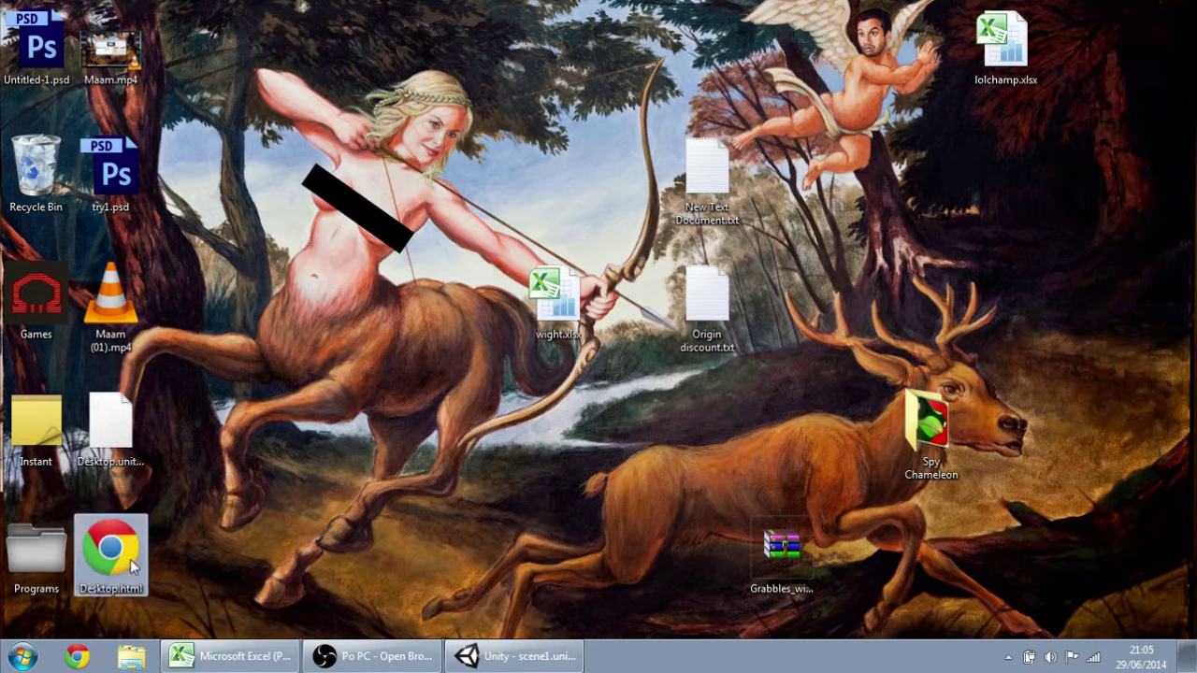
Arrange the built Desktop.html and Desktop.unity3d files on the desktop.
{"action": "left_click_drag", "start_coordinate": [131, 564], "coordinate": [355, 564]}
{"action": "left_click_drag", "start_coordinate": [136, 465], "coordinate": [360, 474]}
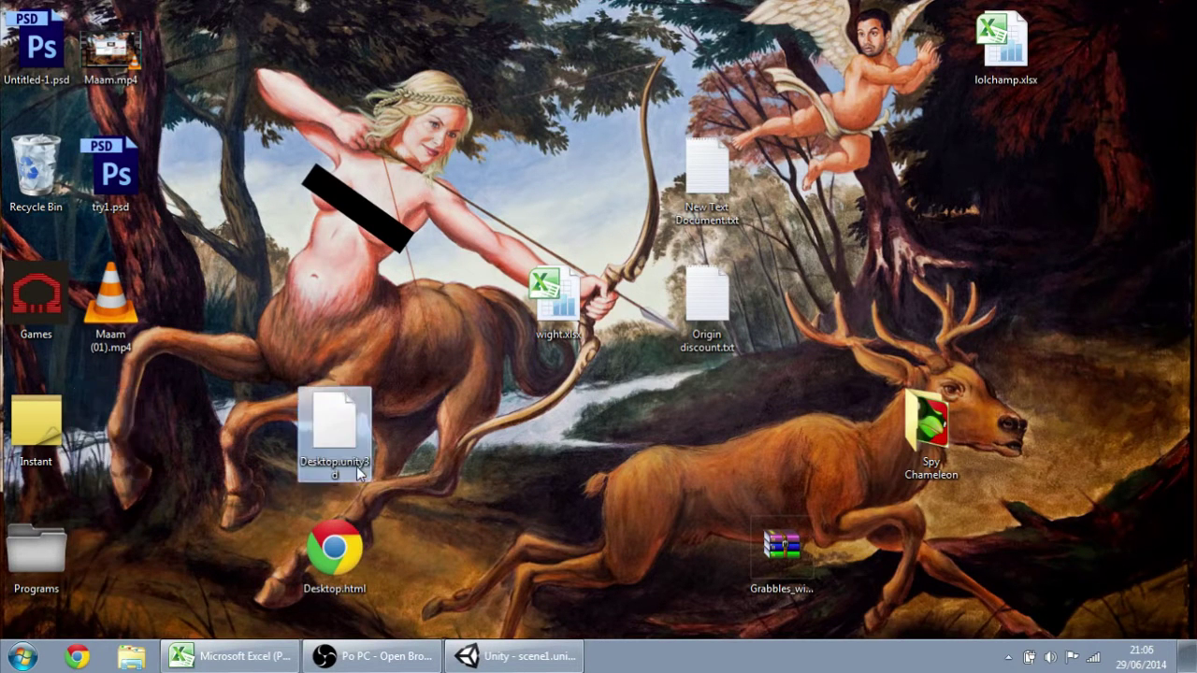
{"action": "left_click_drag", "start_coordinate": [419, 599], "coordinate": [295, 359]}
{"action": "left_click", "coordinate": [446, 503]}
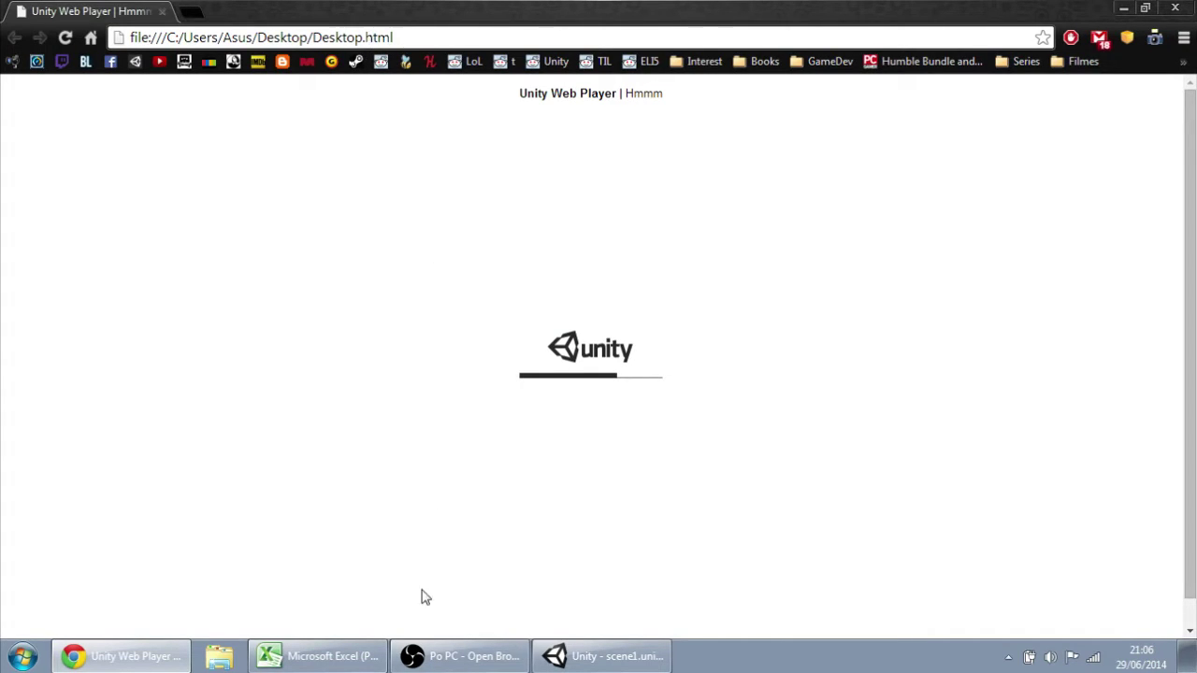
Play the Web Player crab game in Chrome using the arrow keys, then open a new tab.
{"action": "left_click", "coordinate": [295, 38]}
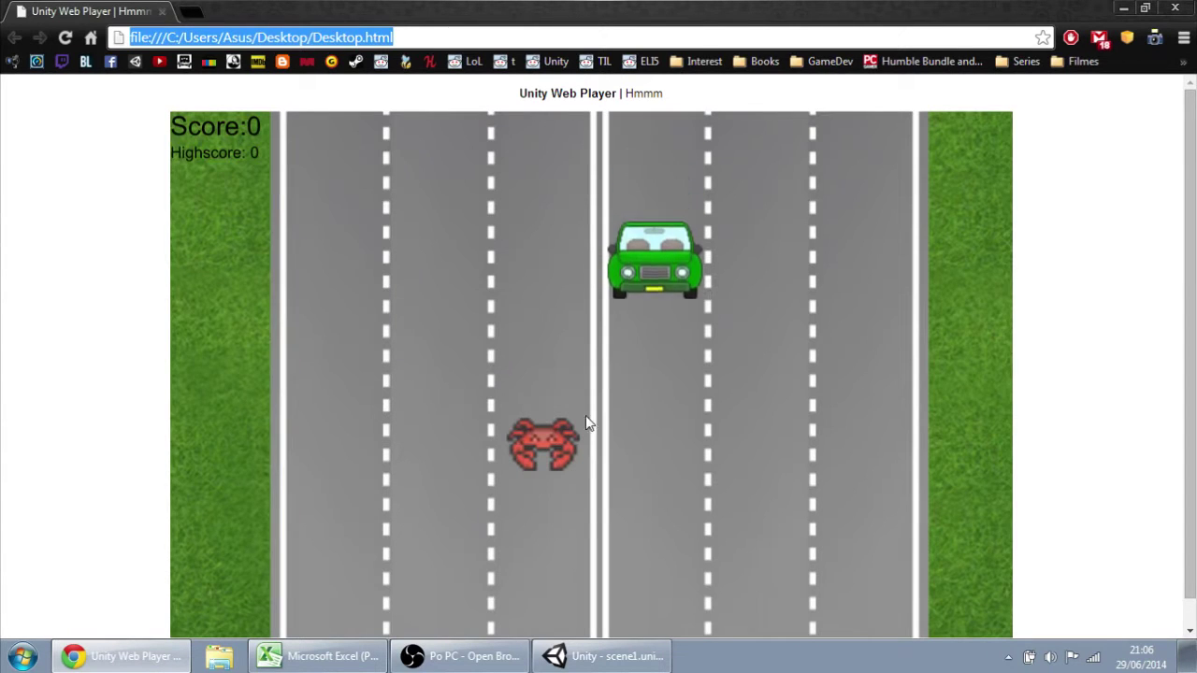
{"action": "left_click", "coordinate": [591, 415]}
{"action": "key", "text": "Right"}
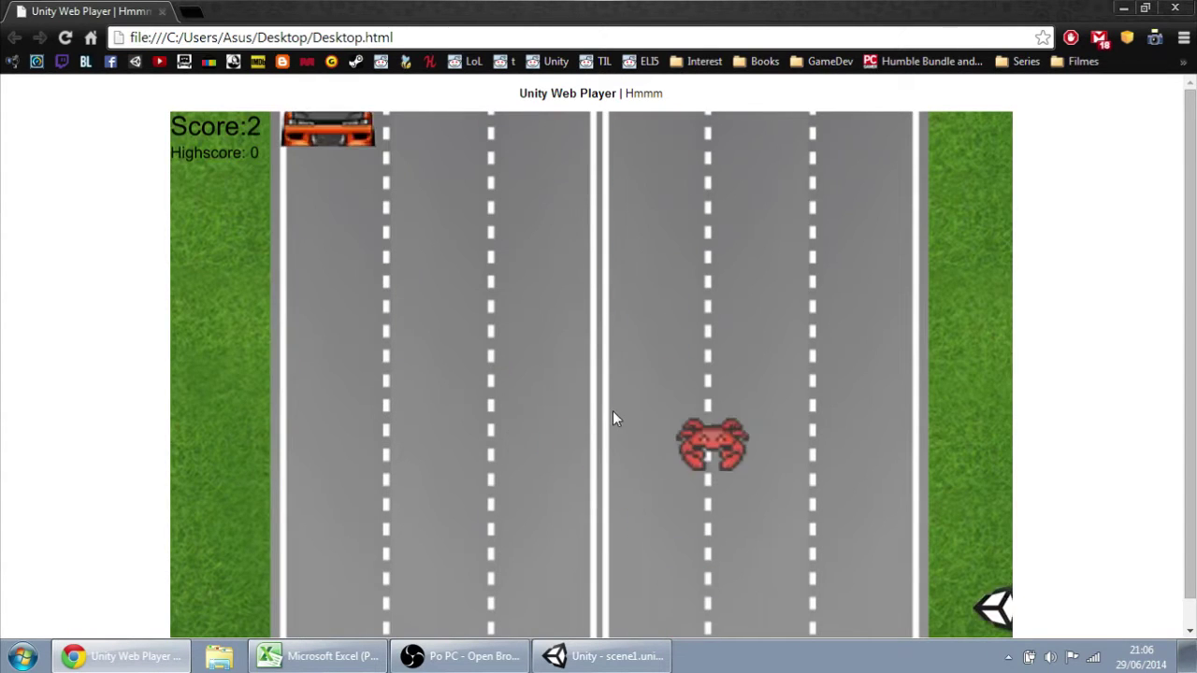
{"action": "key", "text": "Left"}
{"action": "key", "text": "Right"}
{"action": "key", "text": "Right"}
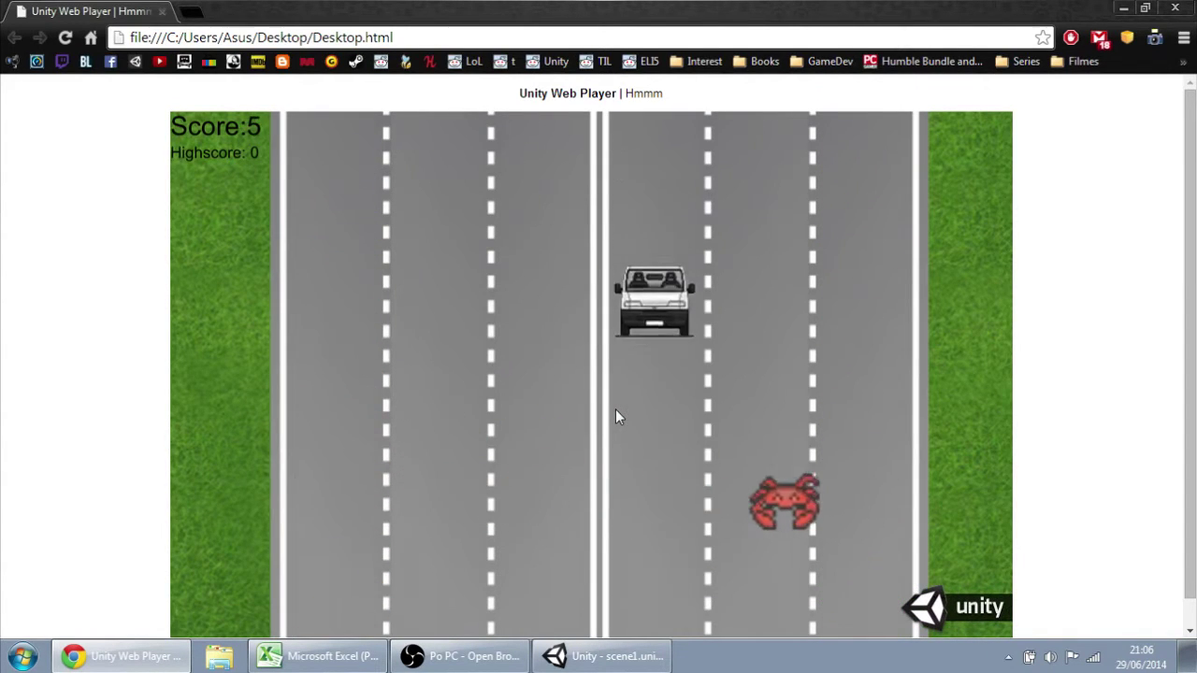
{"action": "key", "text": "Left"}
{"action": "key", "text": "Left"}
{"action": "key", "text": "Left"}
{"action": "key", "text": "Left"}
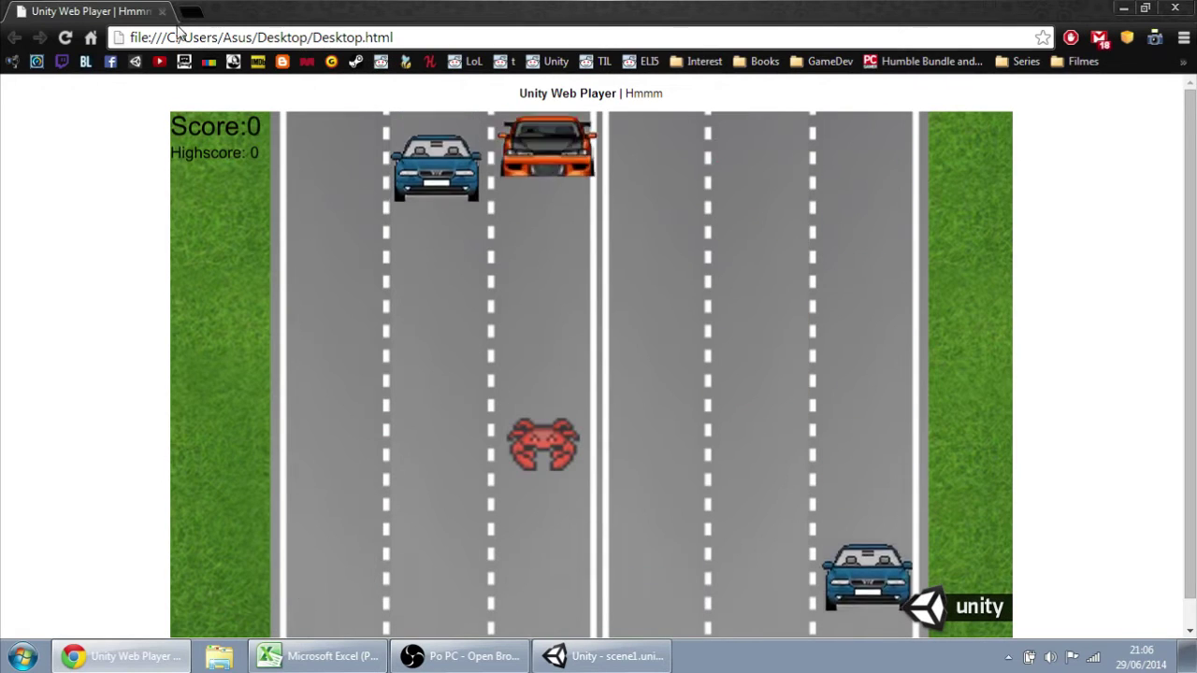
{"action": "left_click", "coordinate": [189, 12]}
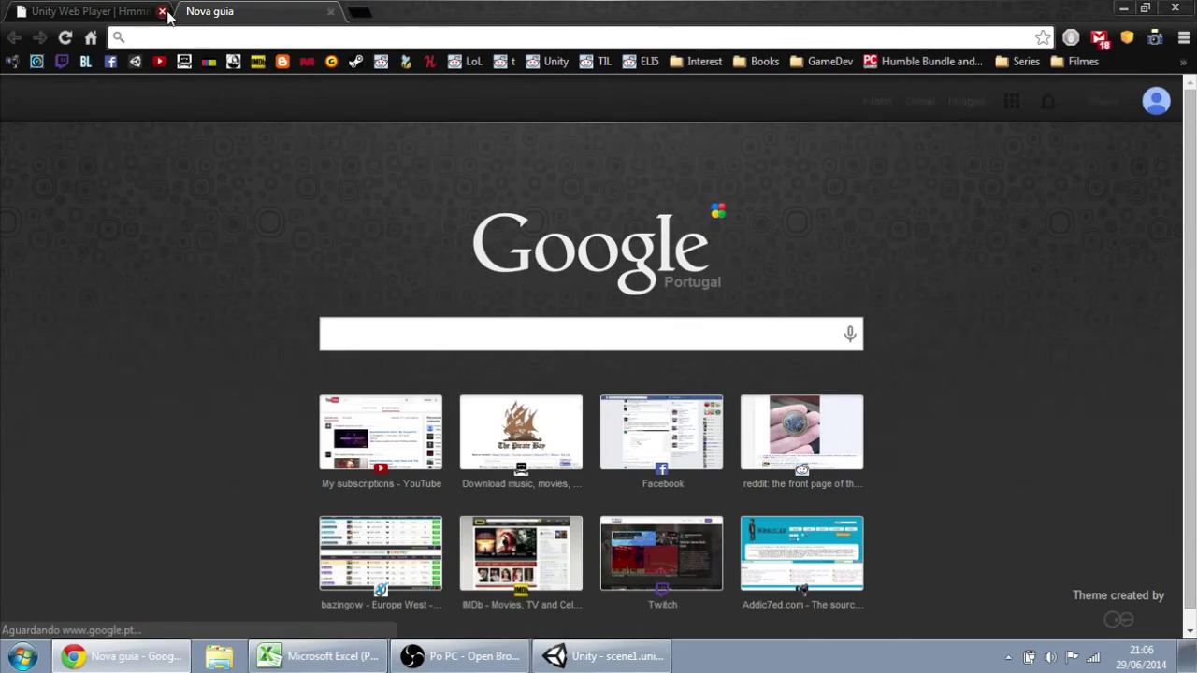
Close the game tab and go to Google Drive via a 'google dri' search.
{"action": "left_click", "coordinate": [162, 12]}
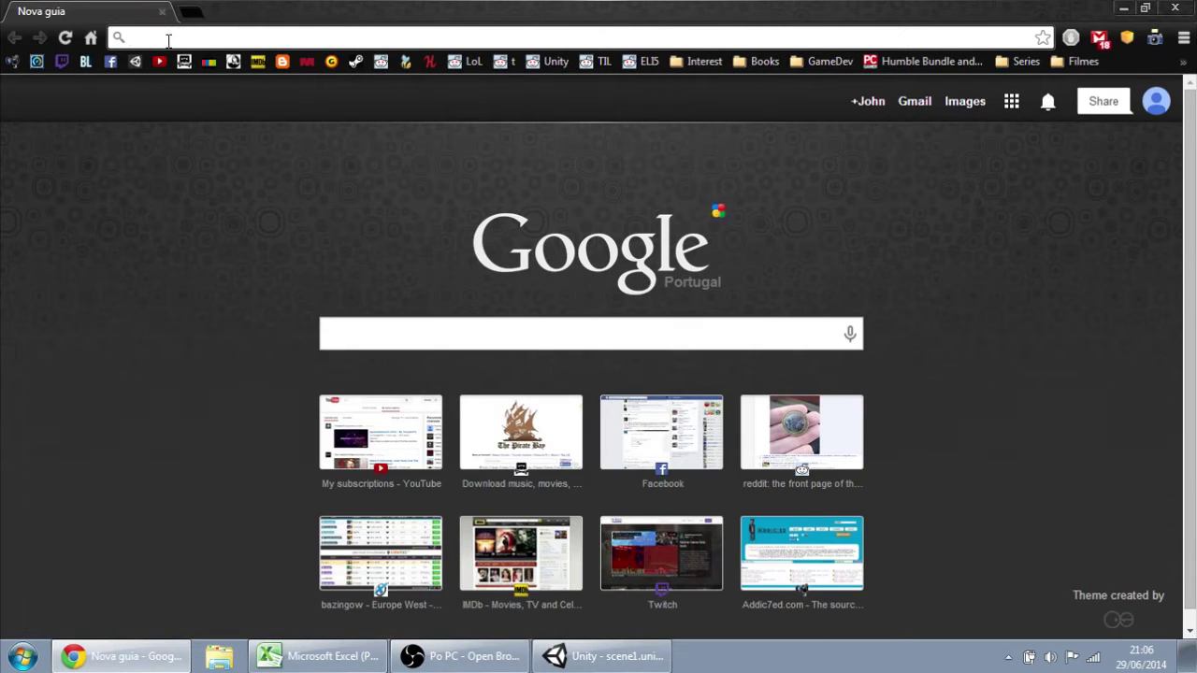
{"action": "type", "text": "google d"}
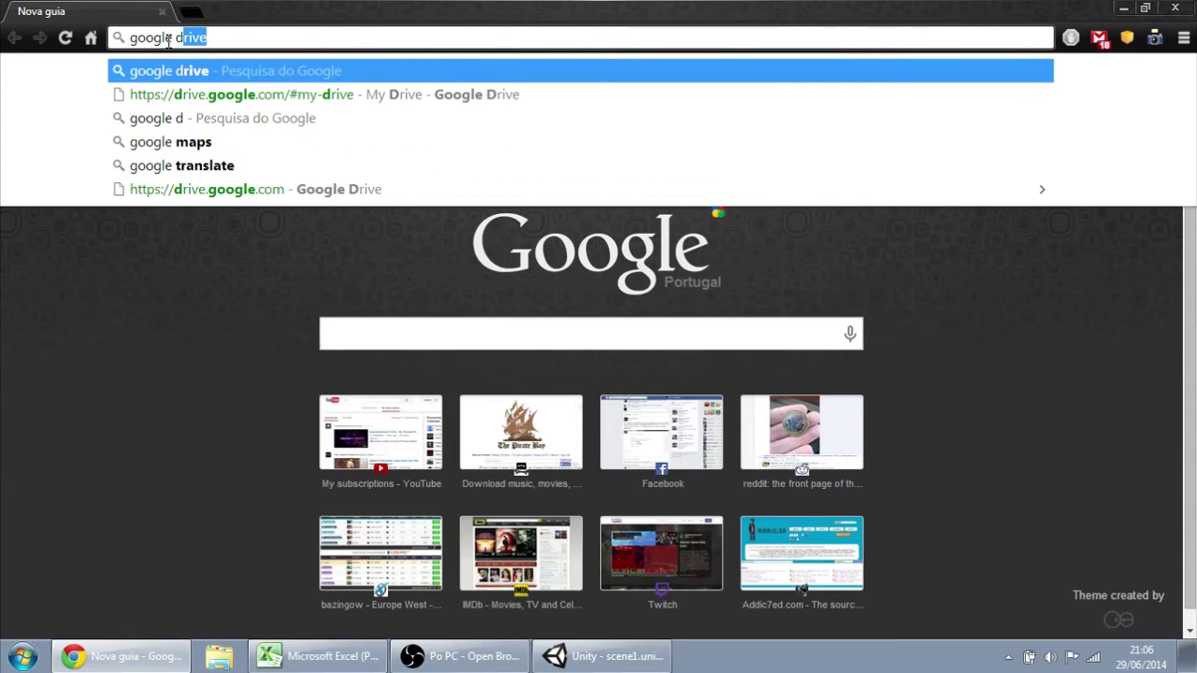
{"action": "type", "text": "ri"}
{"action": "key", "text": "Return"}
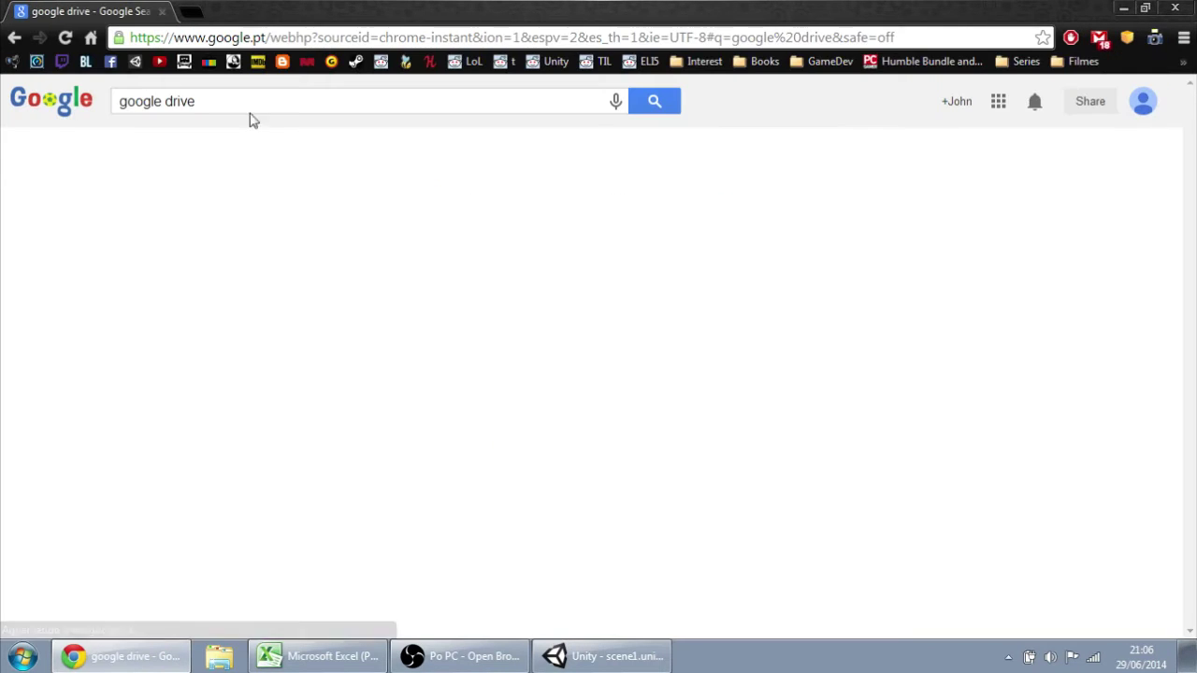
{"action": "left_click", "coordinate": [204, 236]}
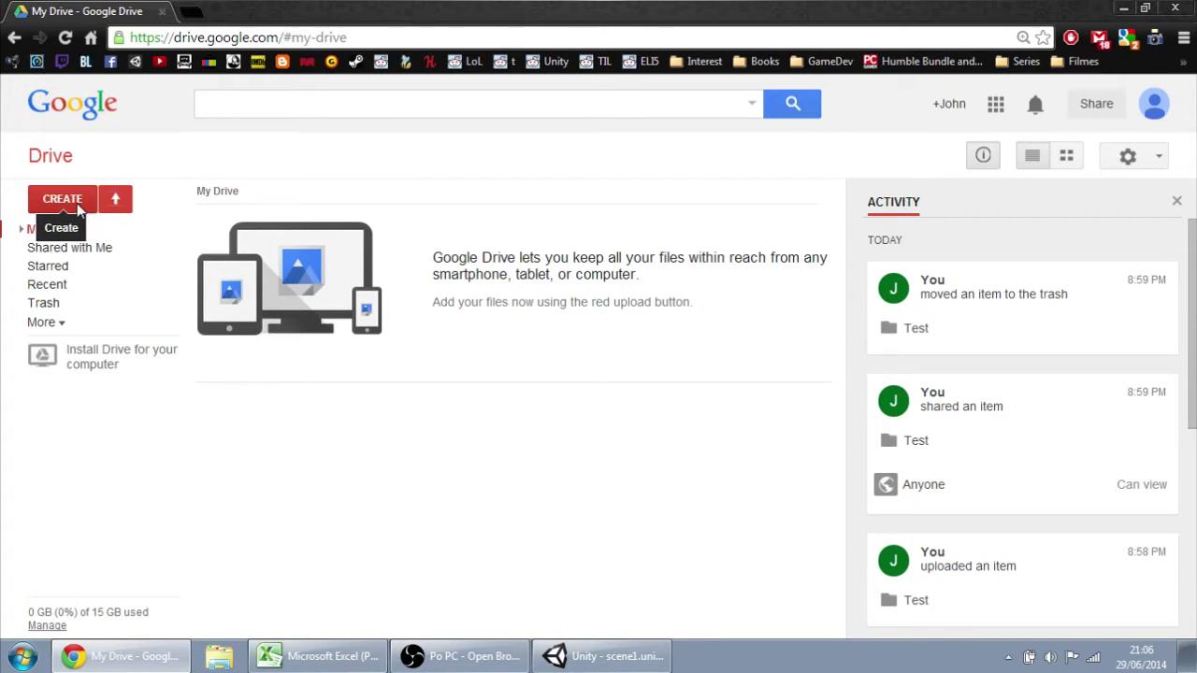
Create a new folder named Tutorial in My Drive.
{"action": "left_click", "coordinate": [79, 211]}
{"action": "left_click", "coordinate": [101, 240]}
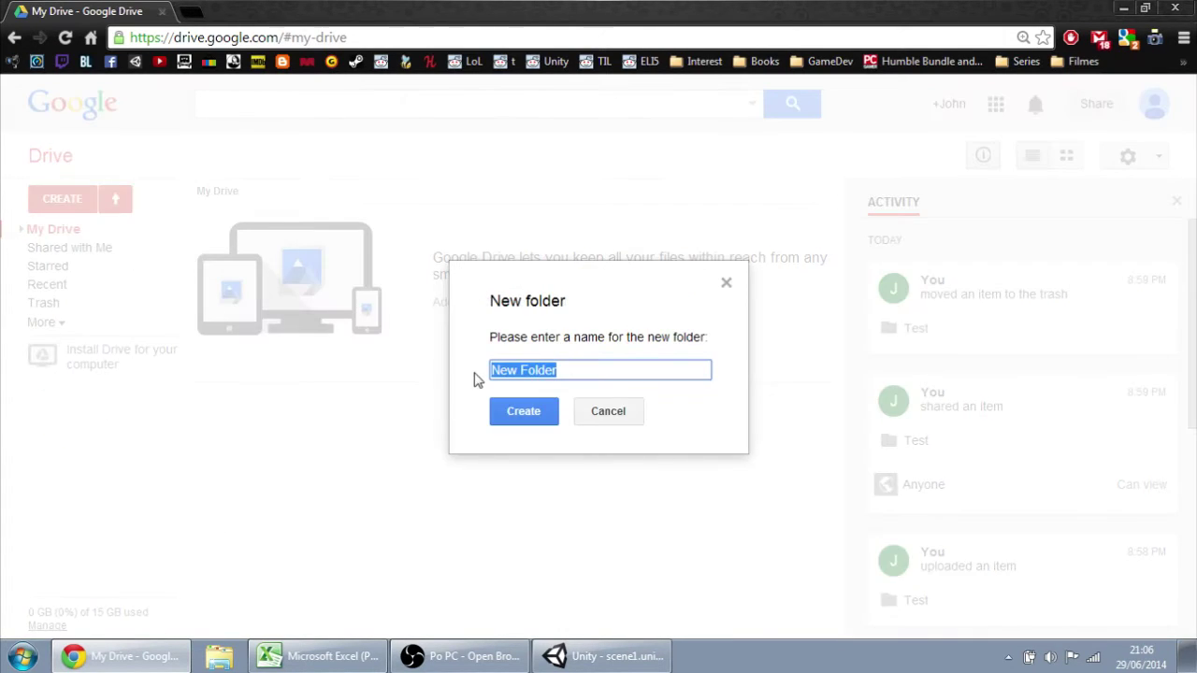
{"action": "type", "text": "Te"}
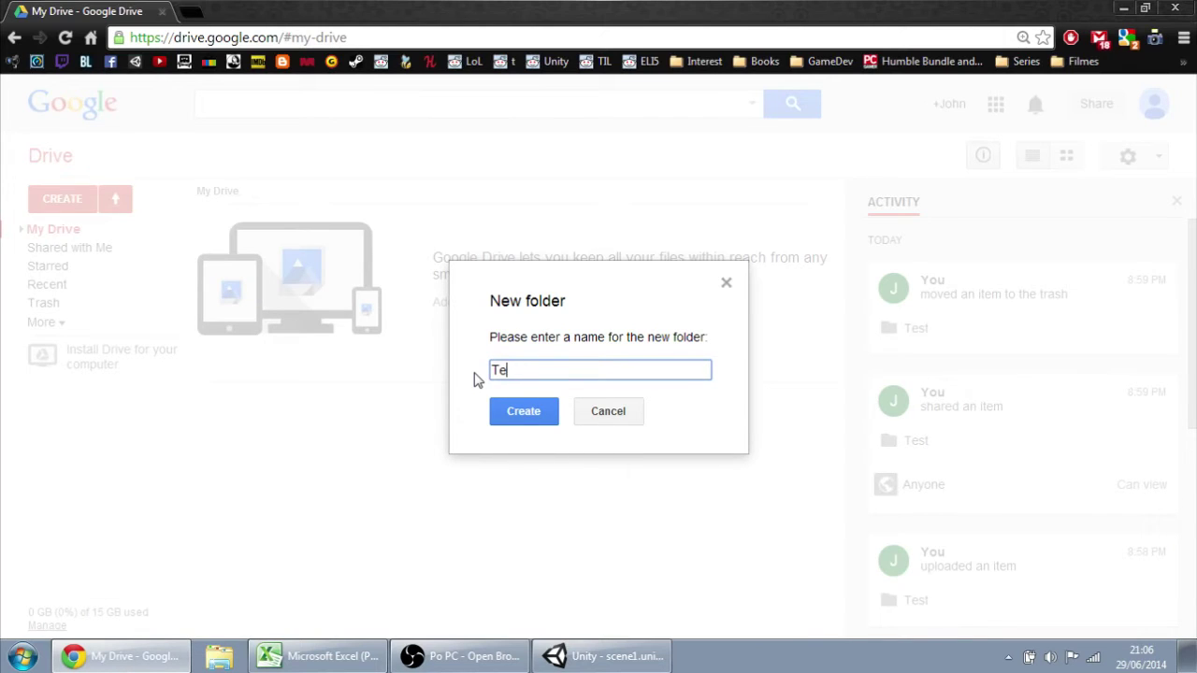
{"action": "type", "text": "al"}
{"action": "key", "text": "Return"}
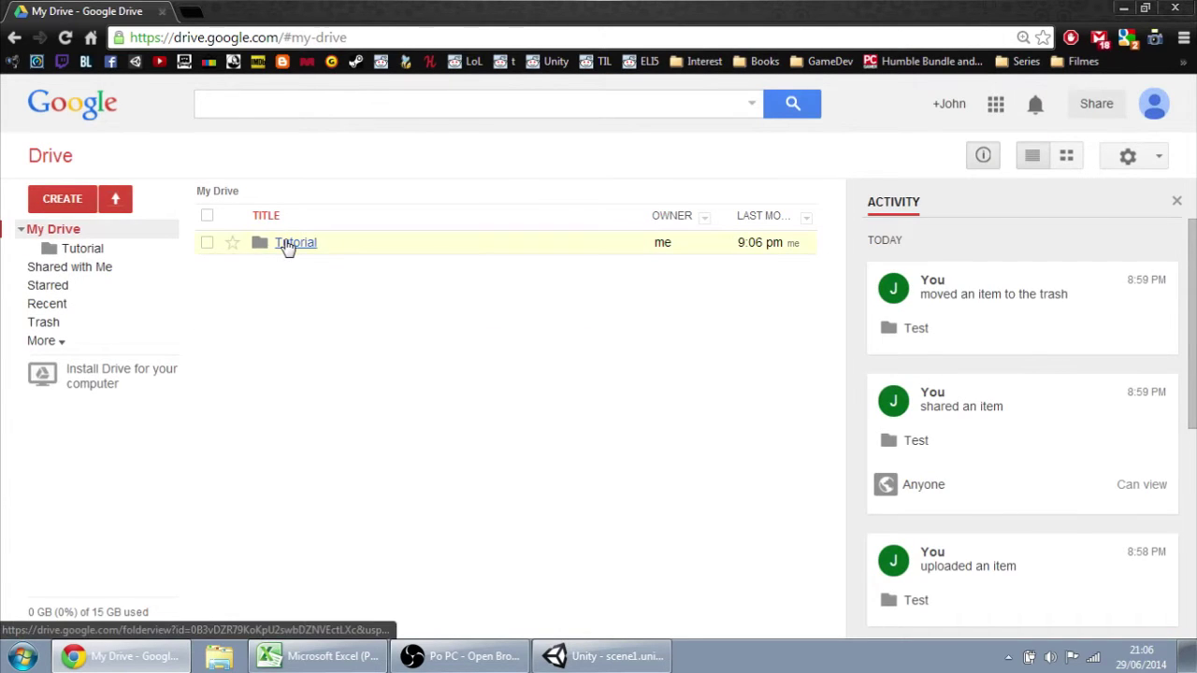
Change the Tutorial folder's sharing from Private to Public on the web and save.
{"action": "left_click", "coordinate": [290, 245]}
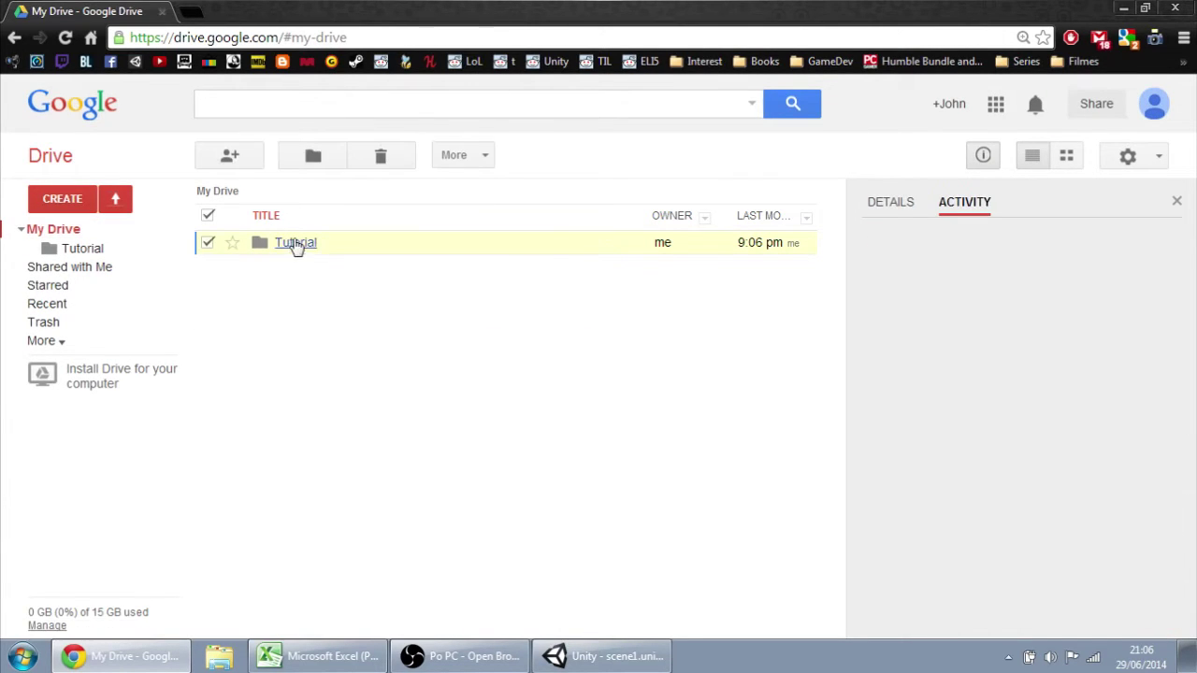
{"action": "right_click", "coordinate": [293, 243]}
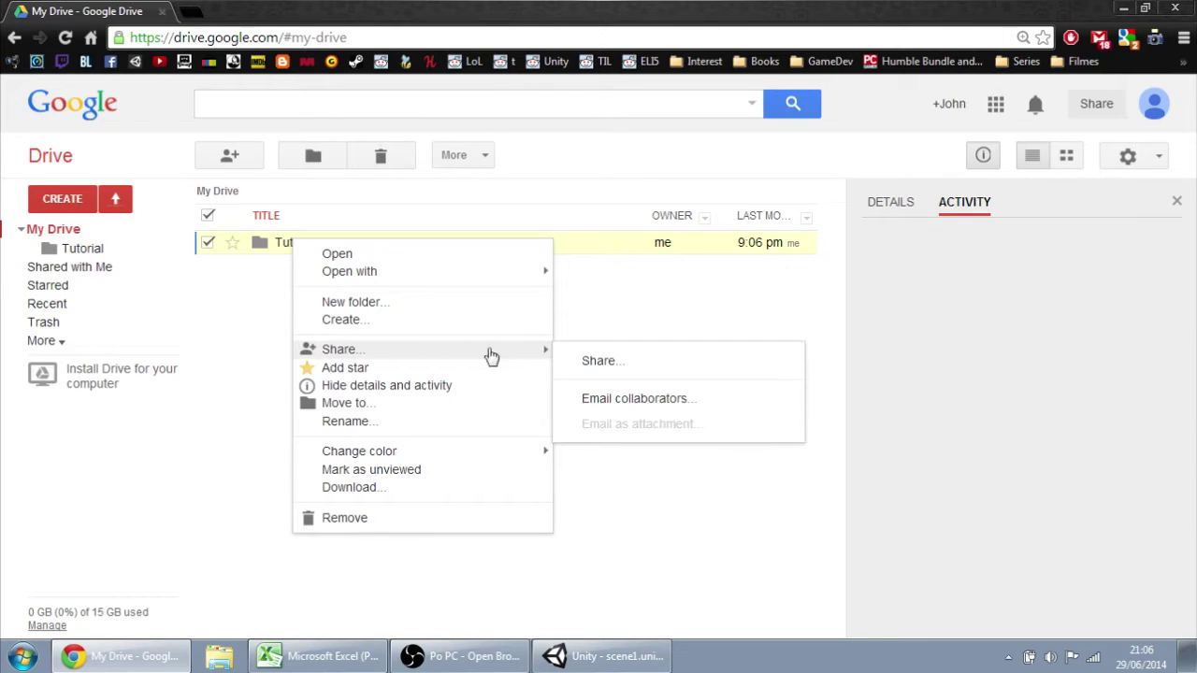
{"action": "left_click", "coordinate": [580, 371]}
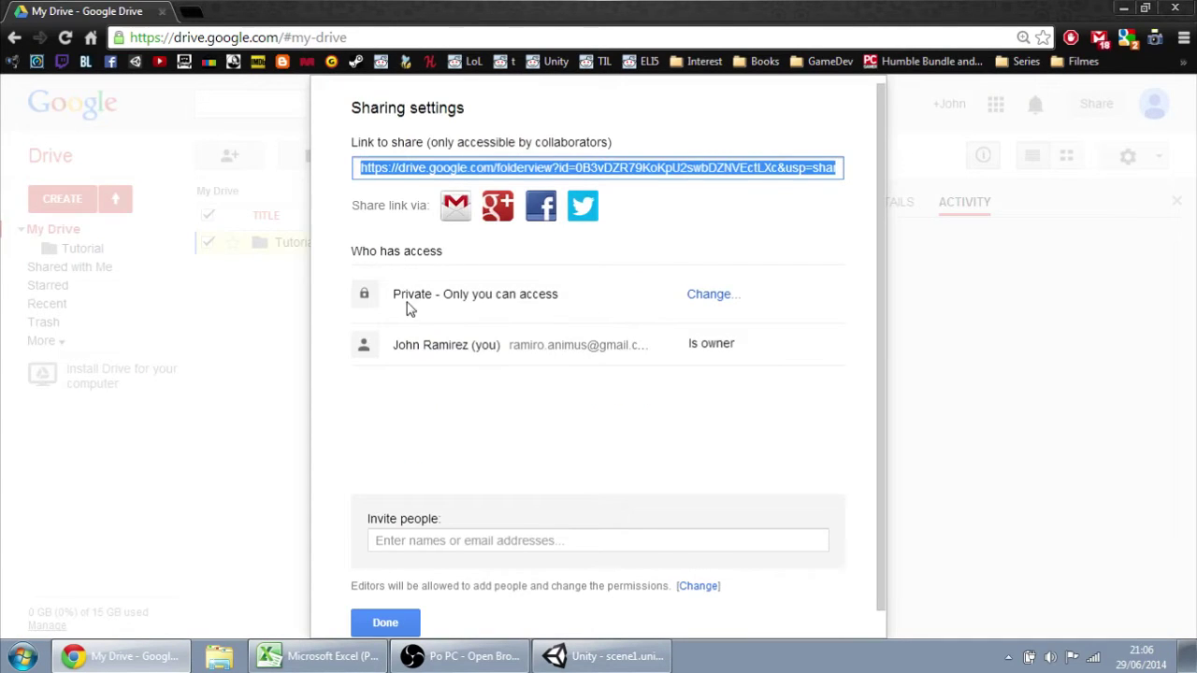
{"action": "left_click_drag", "start_coordinate": [394, 296], "coordinate": [462, 295]}
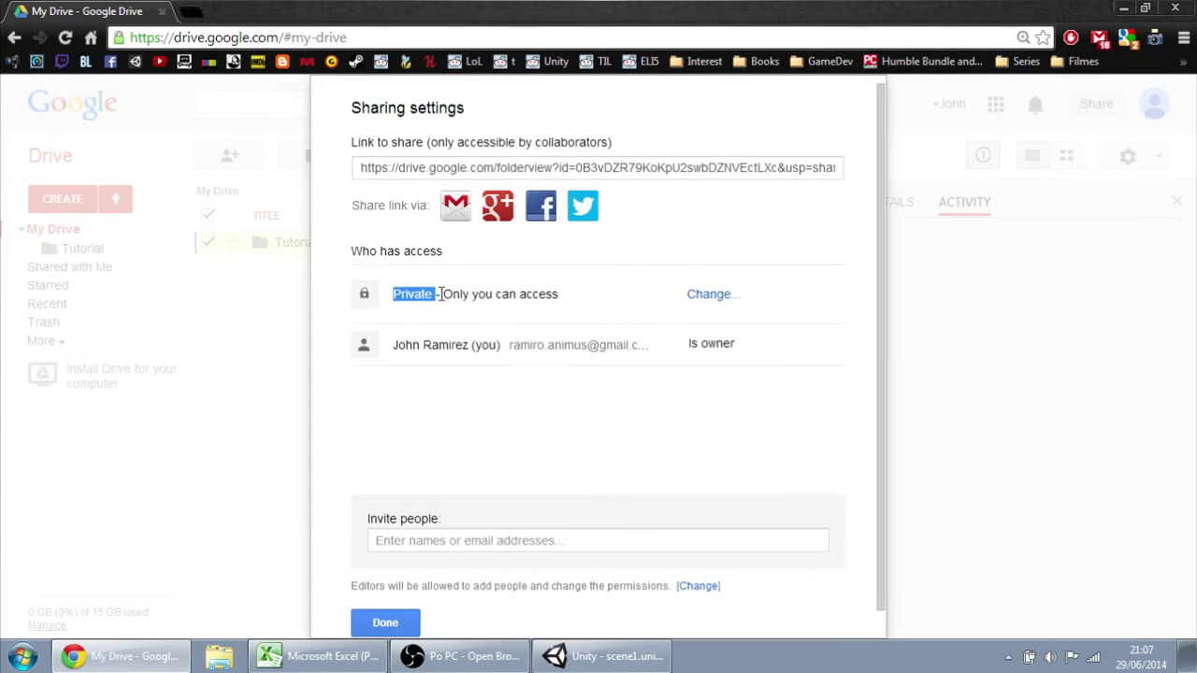
{"action": "left_click", "coordinate": [708, 295]}
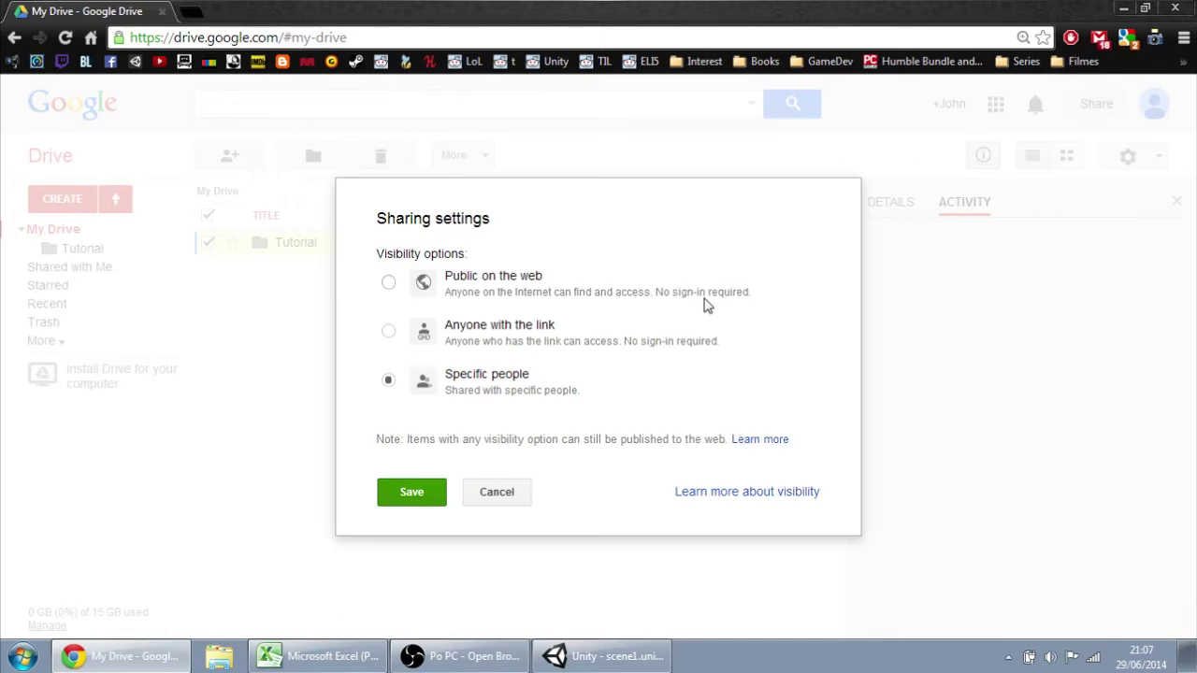
{"action": "left_click", "coordinate": [388, 285]}
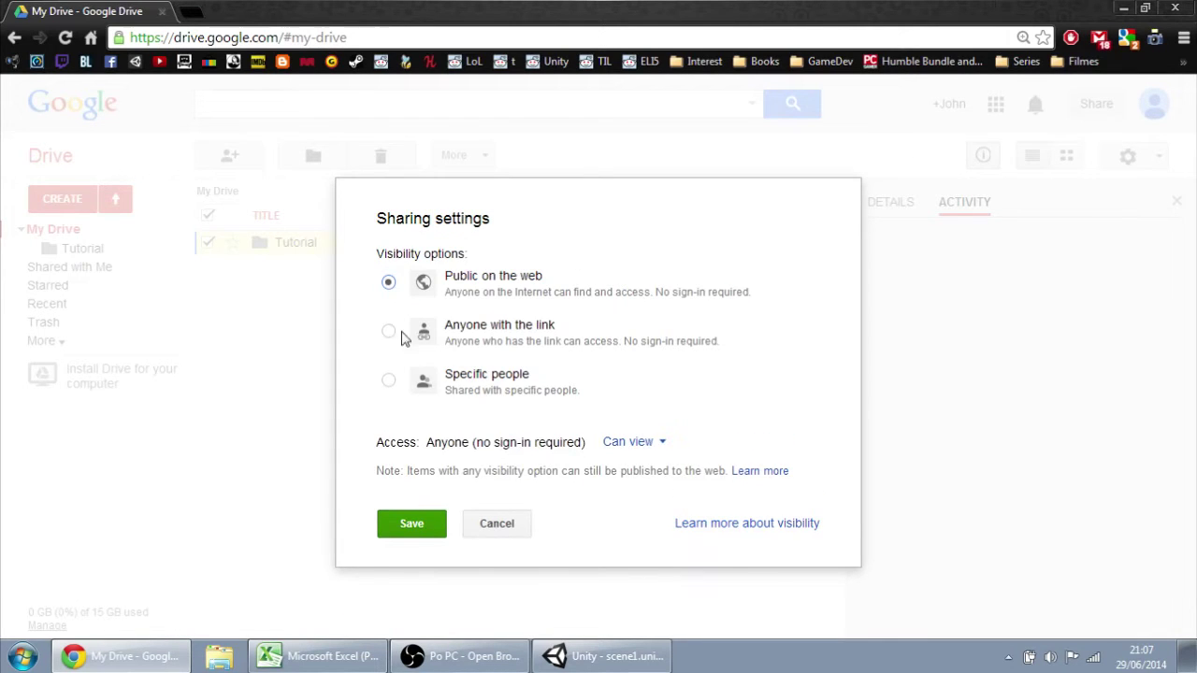
{"action": "left_click", "coordinate": [410, 524]}
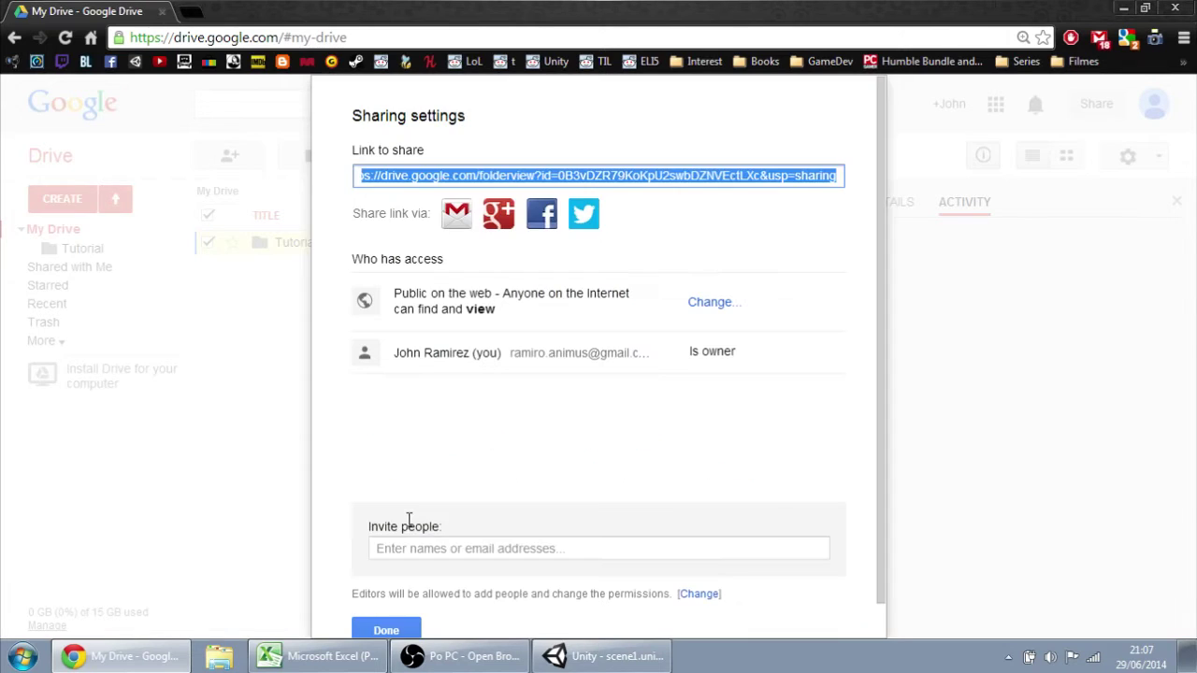
{"action": "scroll", "coordinate": [411, 535], "scroll_direction": "down", "scroll_amount": 1}
{"action": "left_click", "coordinate": [392, 591]}
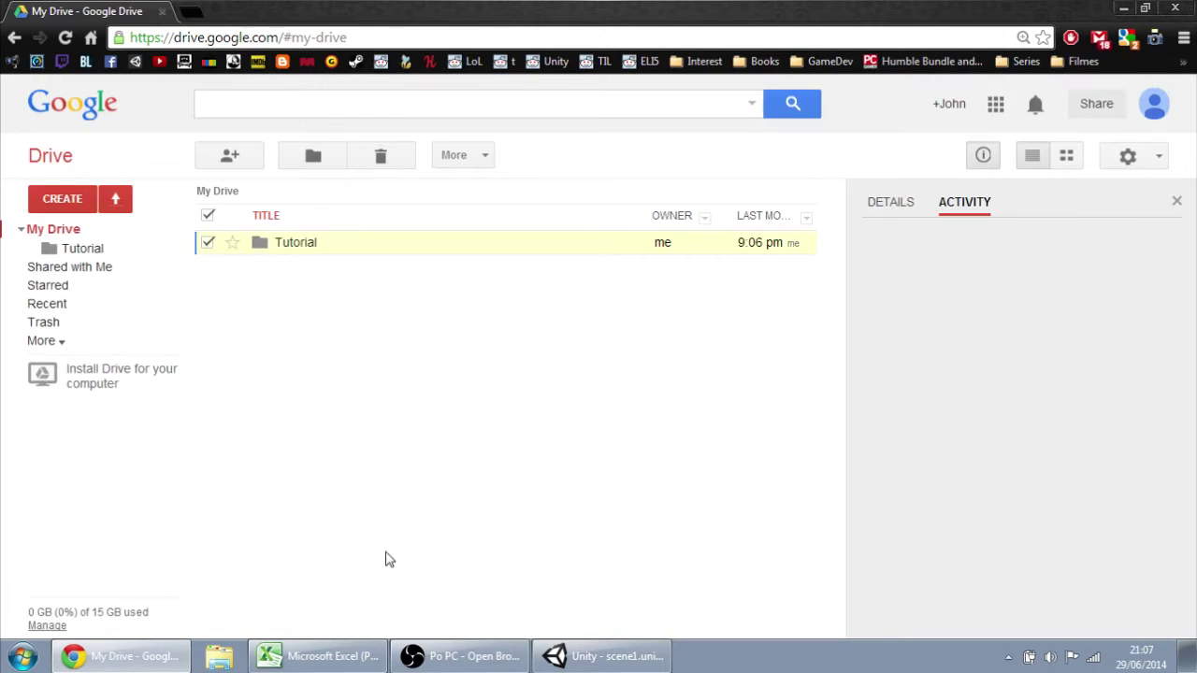
Open the Tutorial folder and drag Desktop.unity3d and Desktop.html from the desktop into it.
{"action": "left_click", "coordinate": [66, 38]}
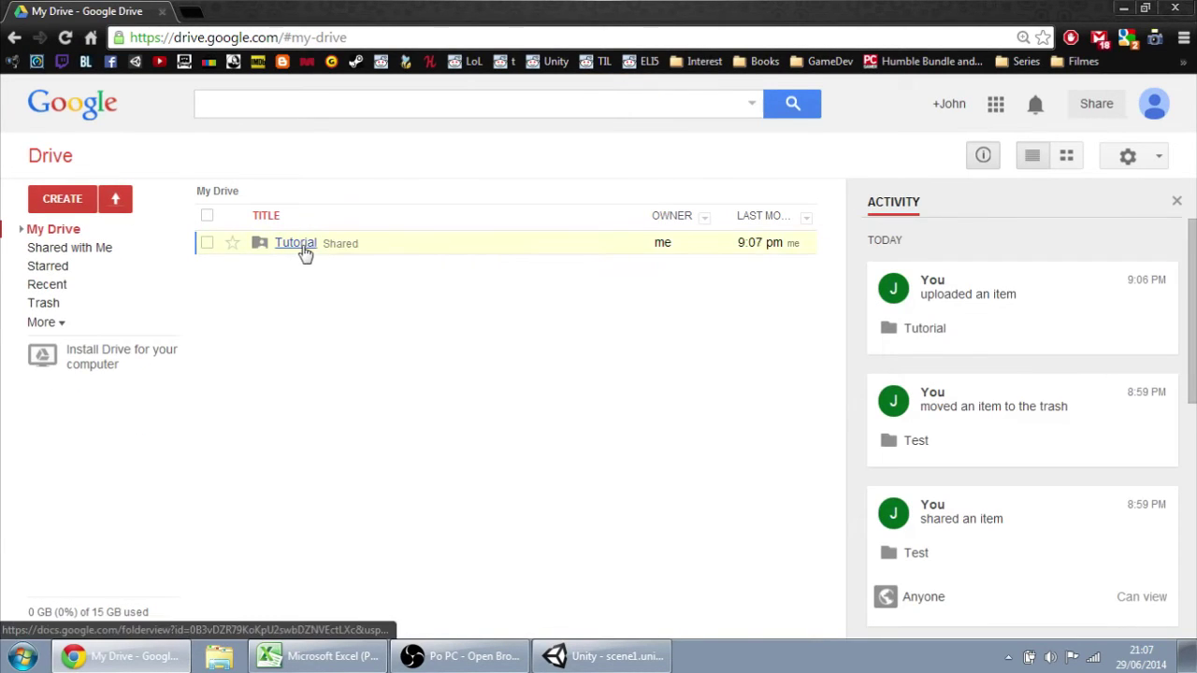
{"action": "left_click", "coordinate": [302, 250]}
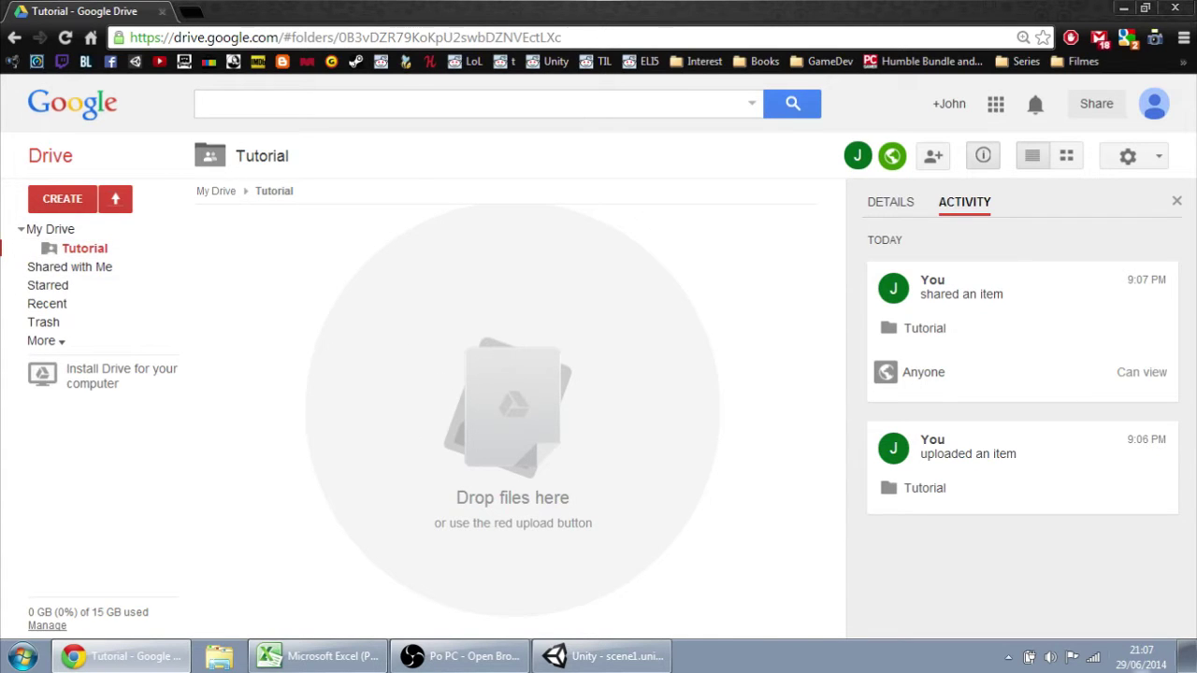
{"action": "key", "text": "super+d"}
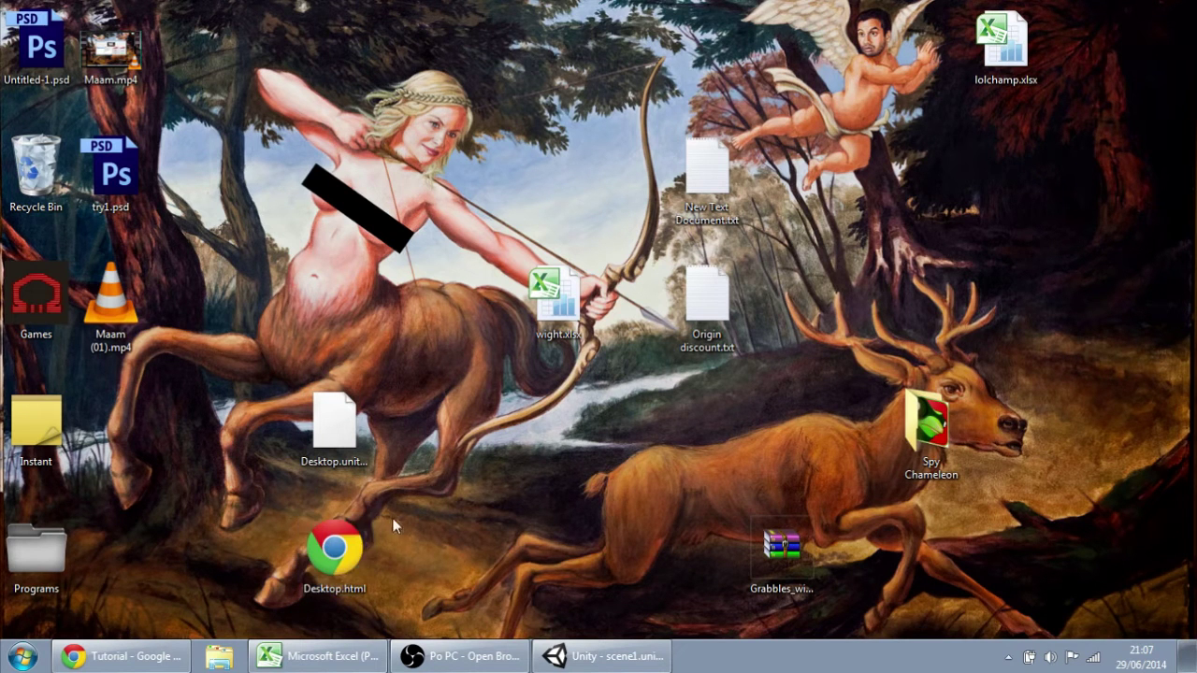
{"action": "mouse_move", "coordinate": [414, 545]}
{"action": "left_mouse_down"}
{"action": "mouse_move", "coordinate": [339, 409]}
{"action": "mouse_move", "coordinate": [460, 462]}
{"action": "left_mouse_up"}
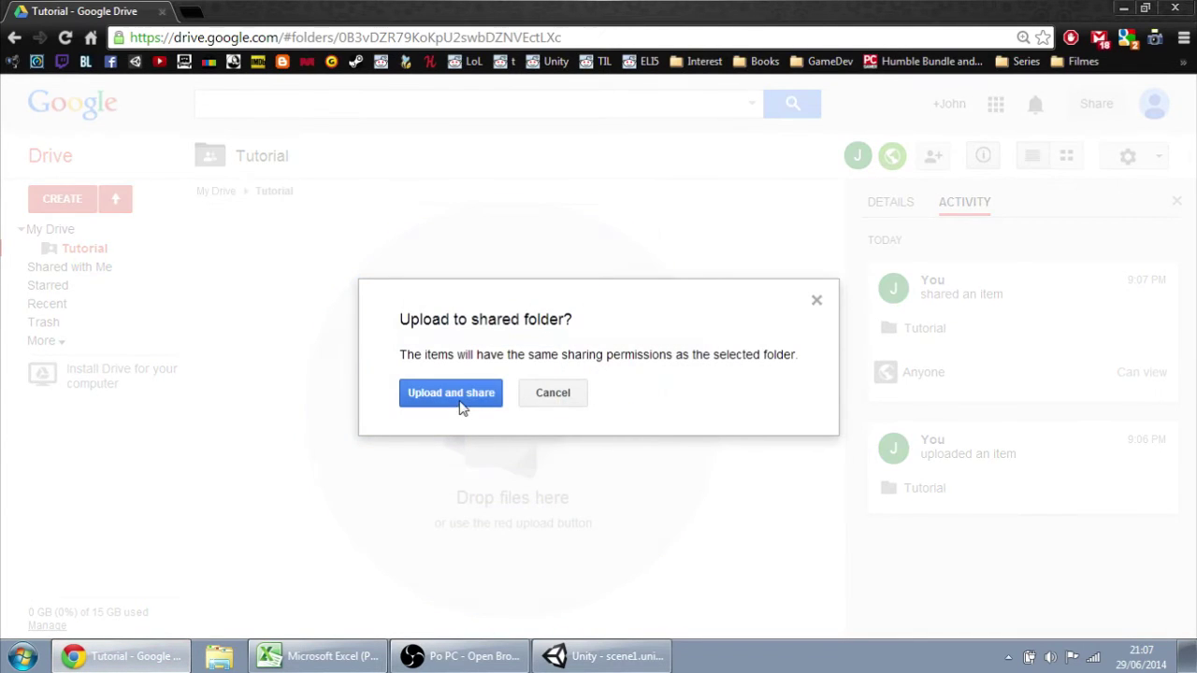
{"action": "left_click", "coordinate": [457, 394]}
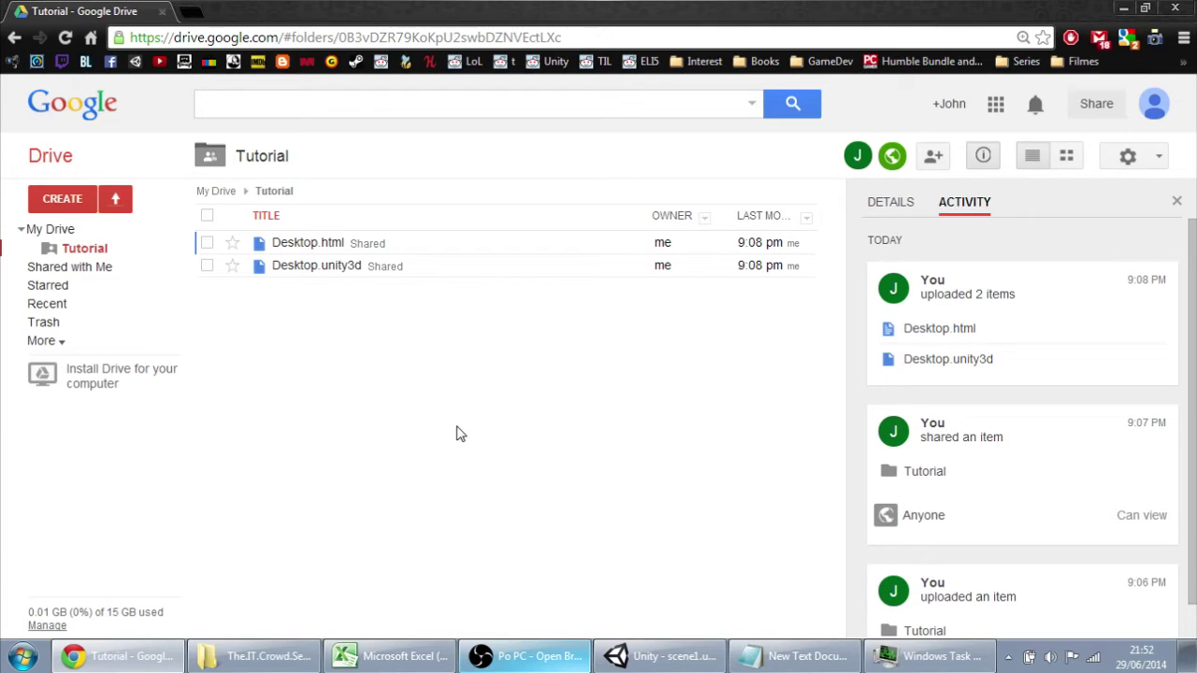
Open Blogger from the bookmark and create a new post on I no Seek.
{"action": "left_click", "coordinate": [282, 61]}
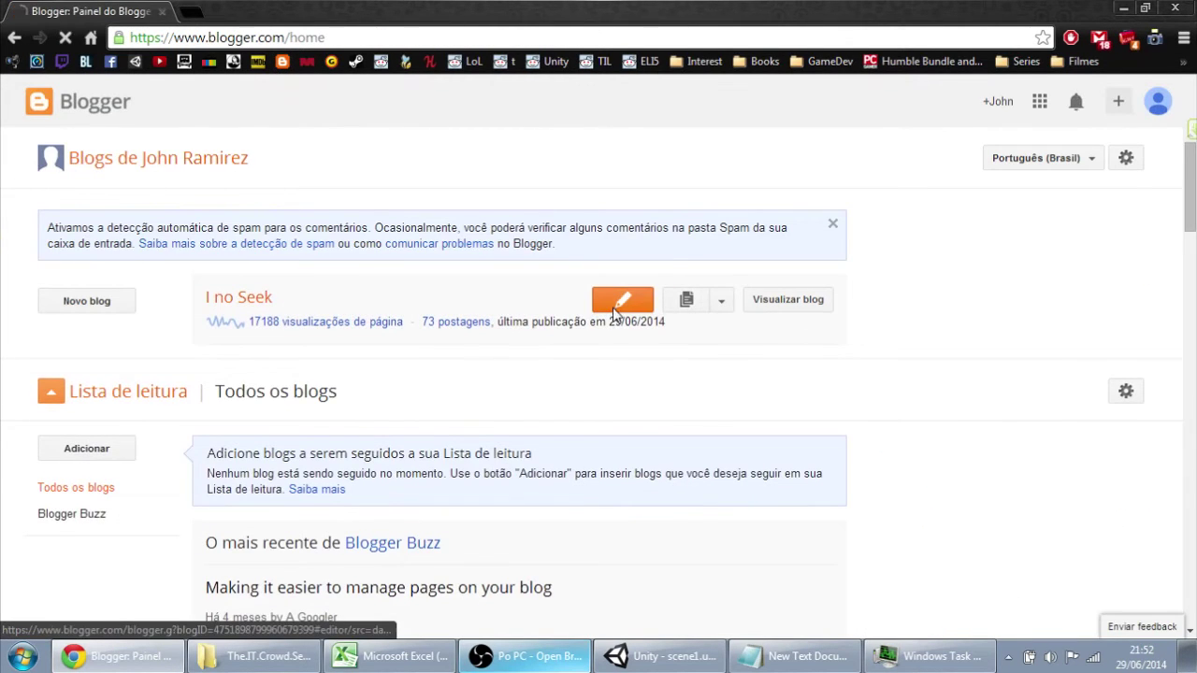
{"action": "left_click", "coordinate": [615, 315]}
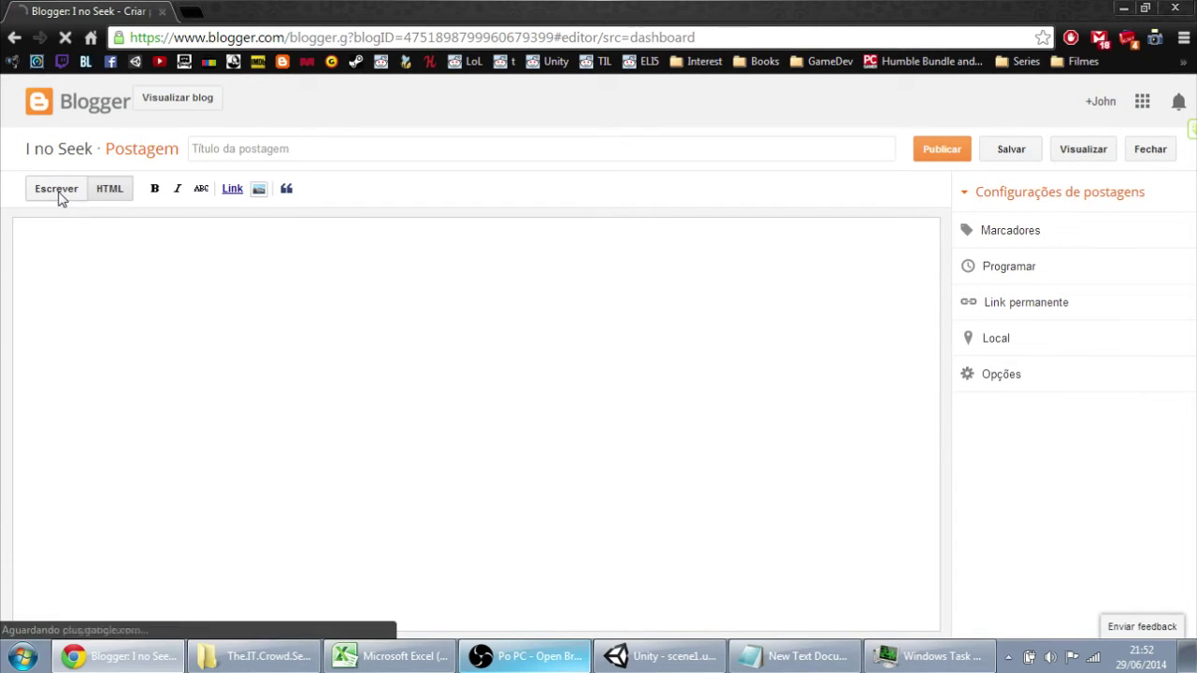
Switch the post to HTML view and paste in the Unity Web Player embed code from Notepad.
{"action": "left_click", "coordinate": [58, 198]}
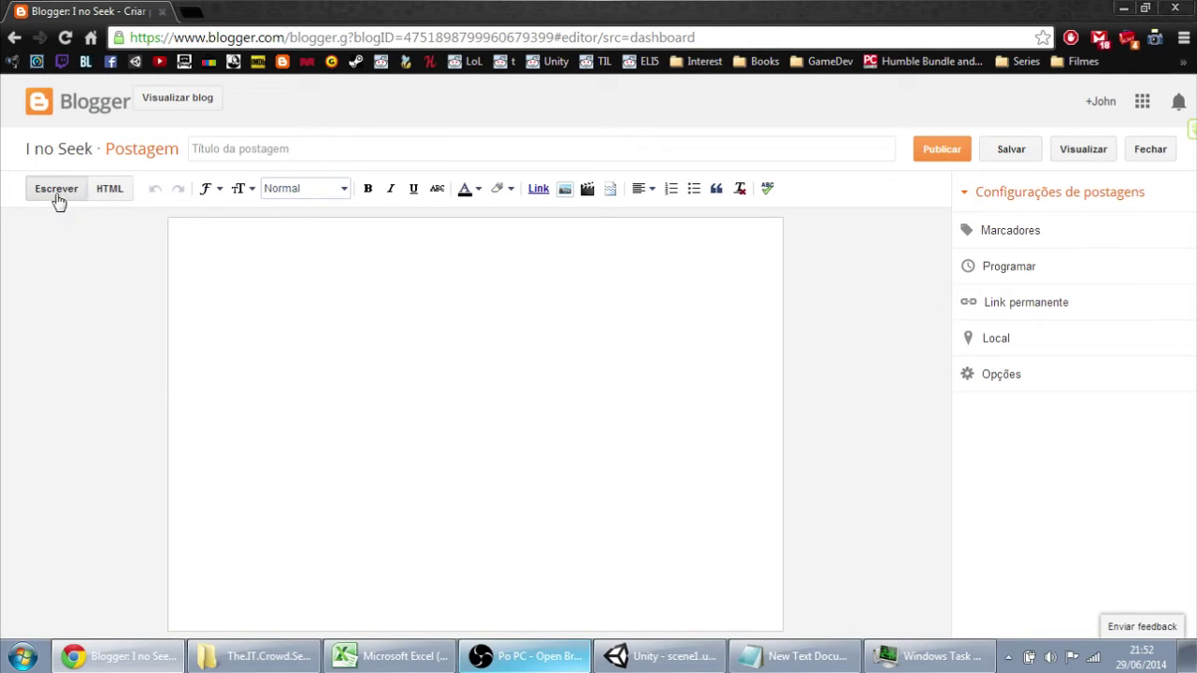
{"action": "left_click", "coordinate": [105, 191]}
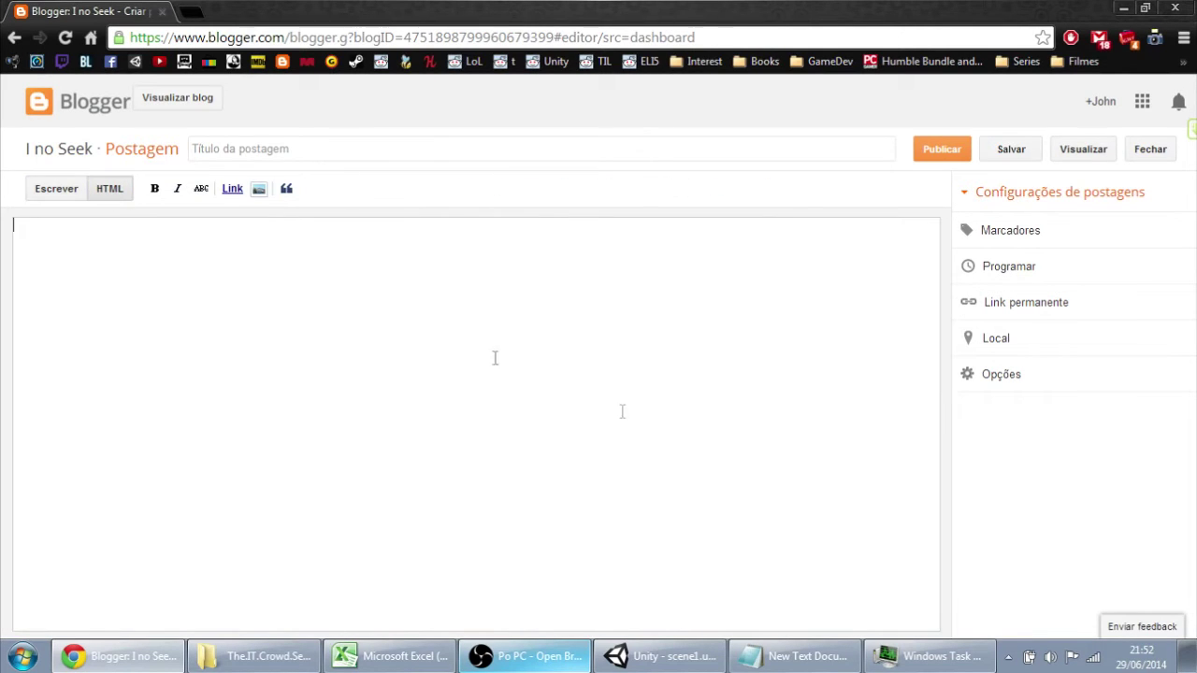
{"action": "left_click", "coordinate": [795, 657]}
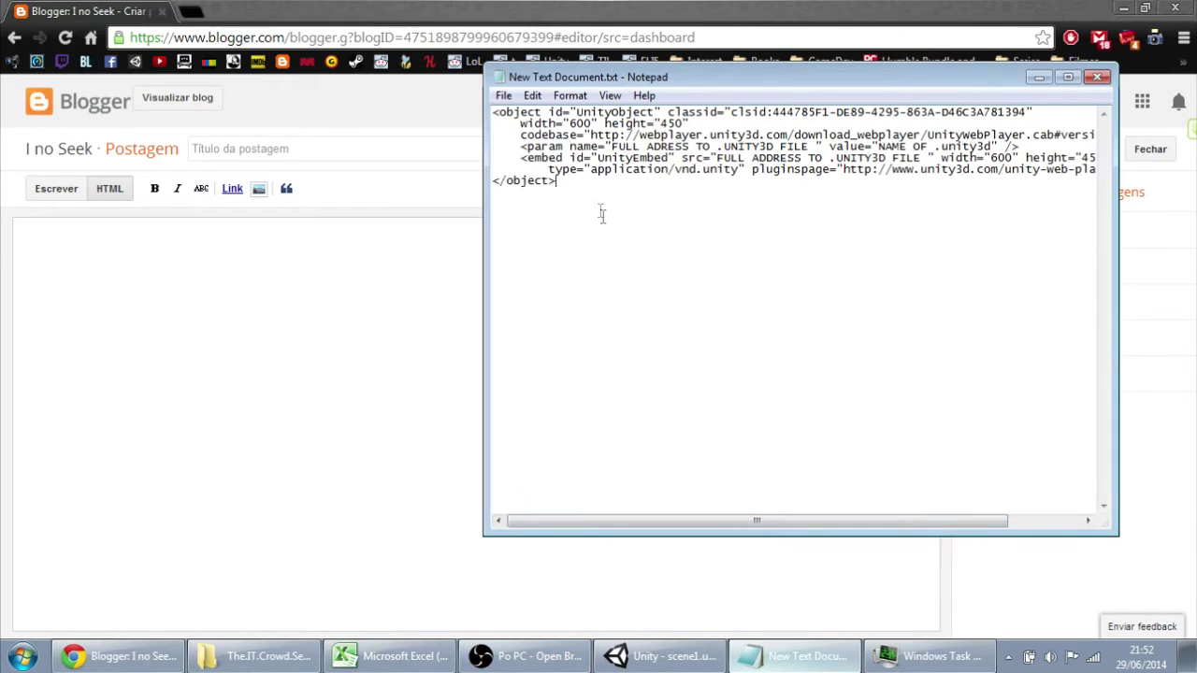
{"action": "left_click_drag", "start_coordinate": [602, 213], "coordinate": [493, 108]}
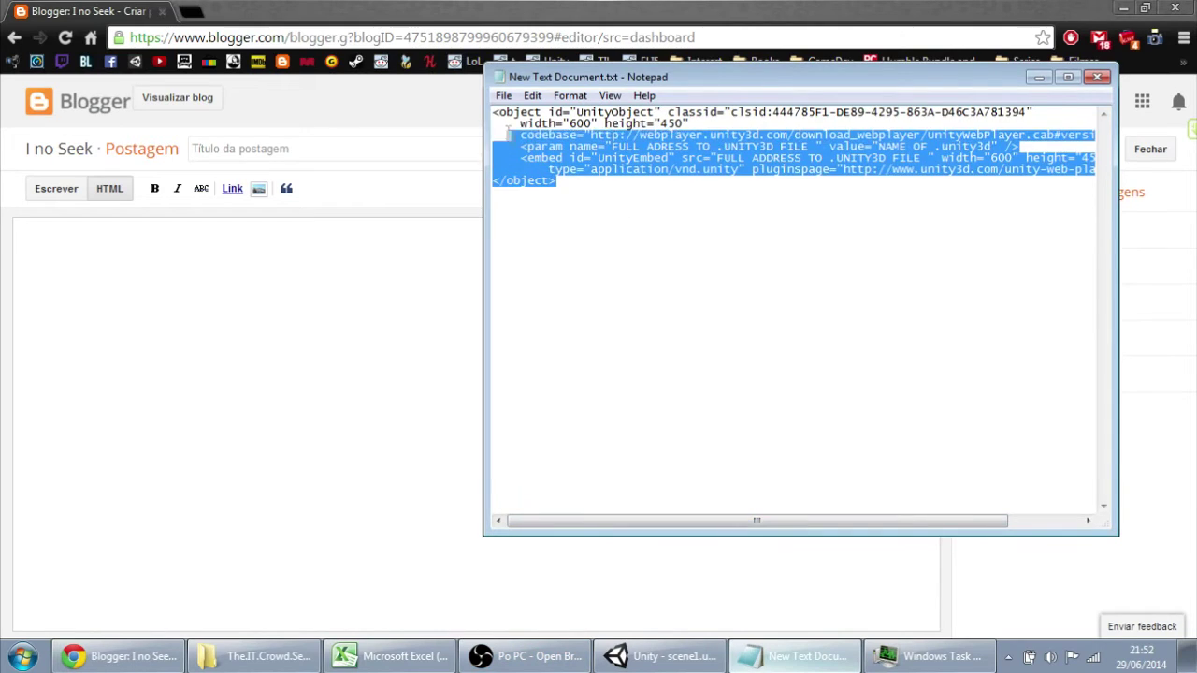
{"action": "left_click", "coordinate": [224, 310]}
{"action": "type", "text": "<object id=\"UnityObject\" classid=\"clsid:444785F1-DE89-4295-863A-D46C3A781394\"     width=\"600\" height=\"450\"     codebase=\"http://webplayer.unity3d.com/download_webplayer/UnityWebPlayer.cab#version=2,0,0,0\">     <param name=\"FULL ADRESS TO .UNITY3D FILE \" value=\"NAME OF .unity3d\" />     <embed id=\"UnityEmbed\" src=\"FULL ADDRESS TO .UNITY3D FILE \" width=\"600\" height=\"450\"         type=\"application/vnd.unity\" pluginspage=\"http://www.unity3d.com/unity-web-player-2.x\" /> </object>"}
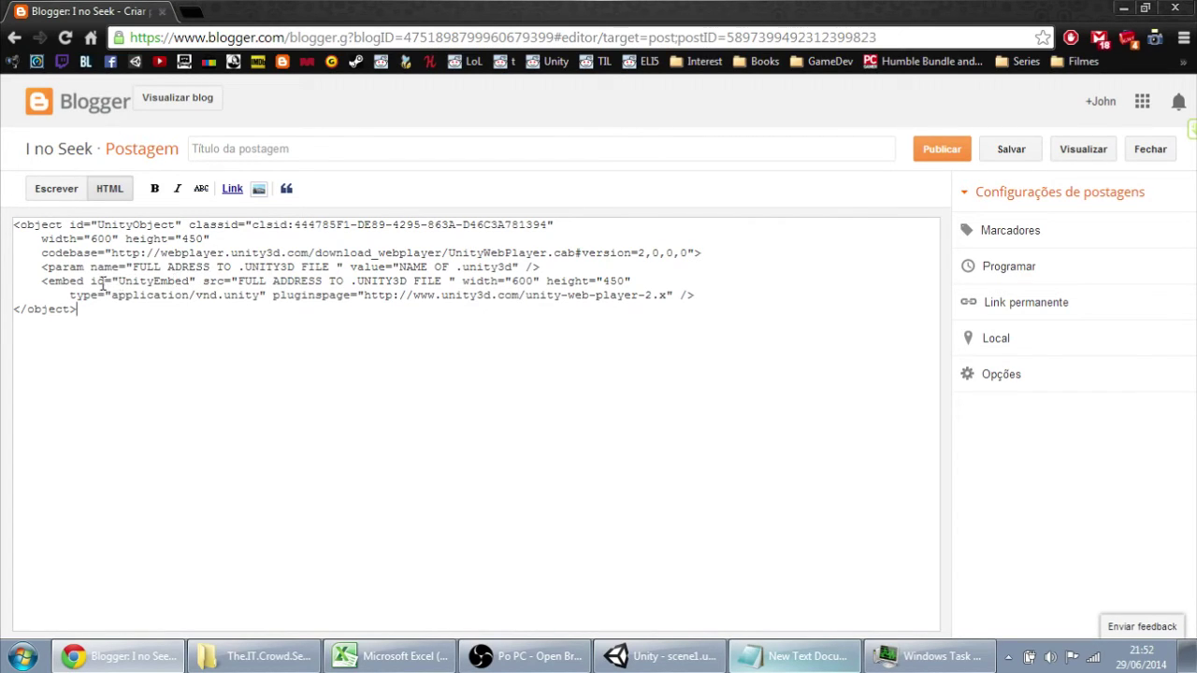
{"action": "left_click_drag", "start_coordinate": [204, 280], "coordinate": [221, 281]}
Open the Tutorial folder in Google Drive and select Desktop.unity3d to show its details.
{"action": "left_click", "coordinate": [199, 11]}
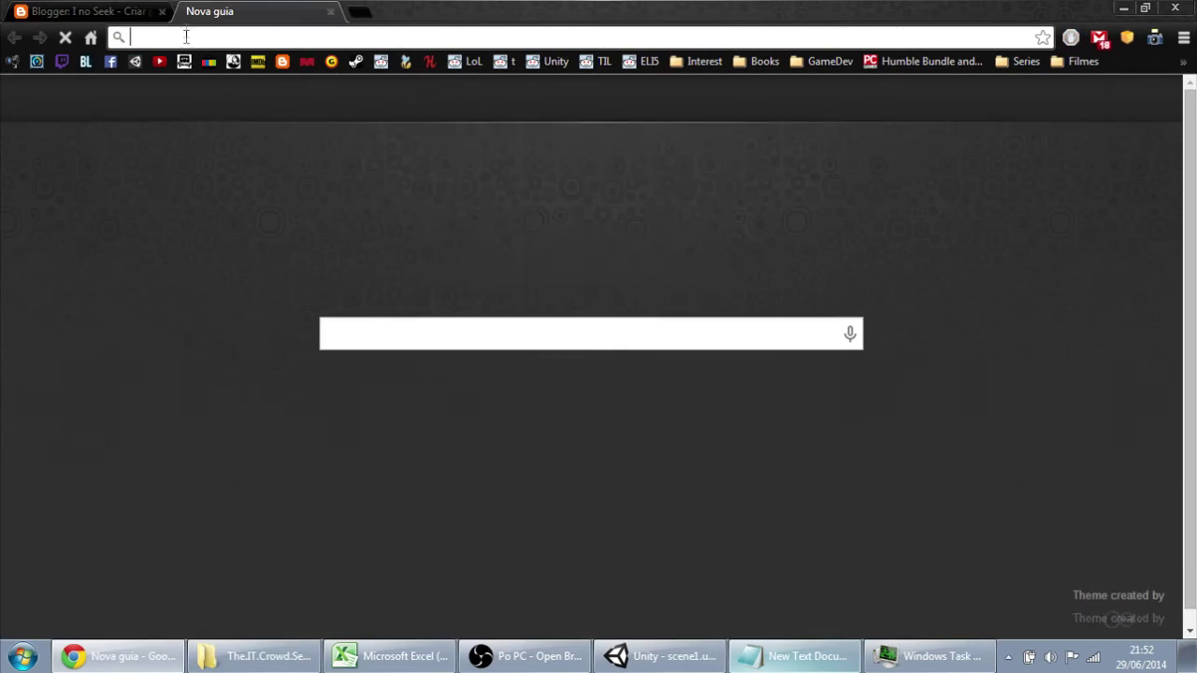
{"action": "type", "text": "google d"}
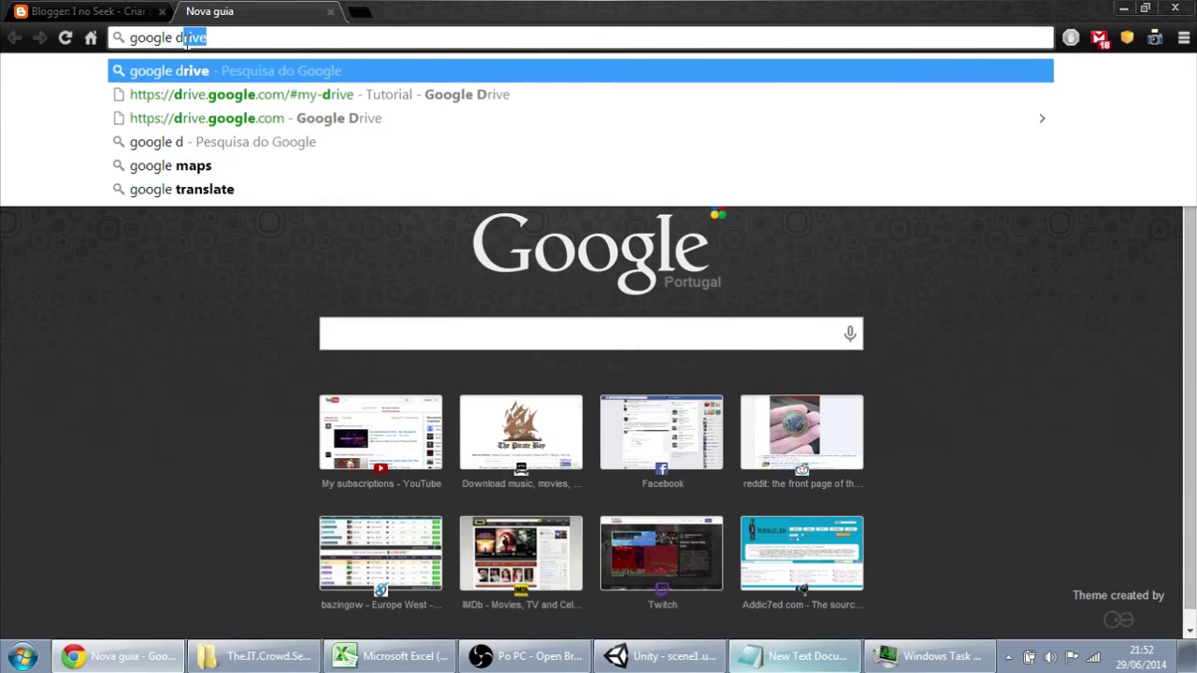
{"action": "type", "text": "riv"}
{"action": "key", "text": "Return"}
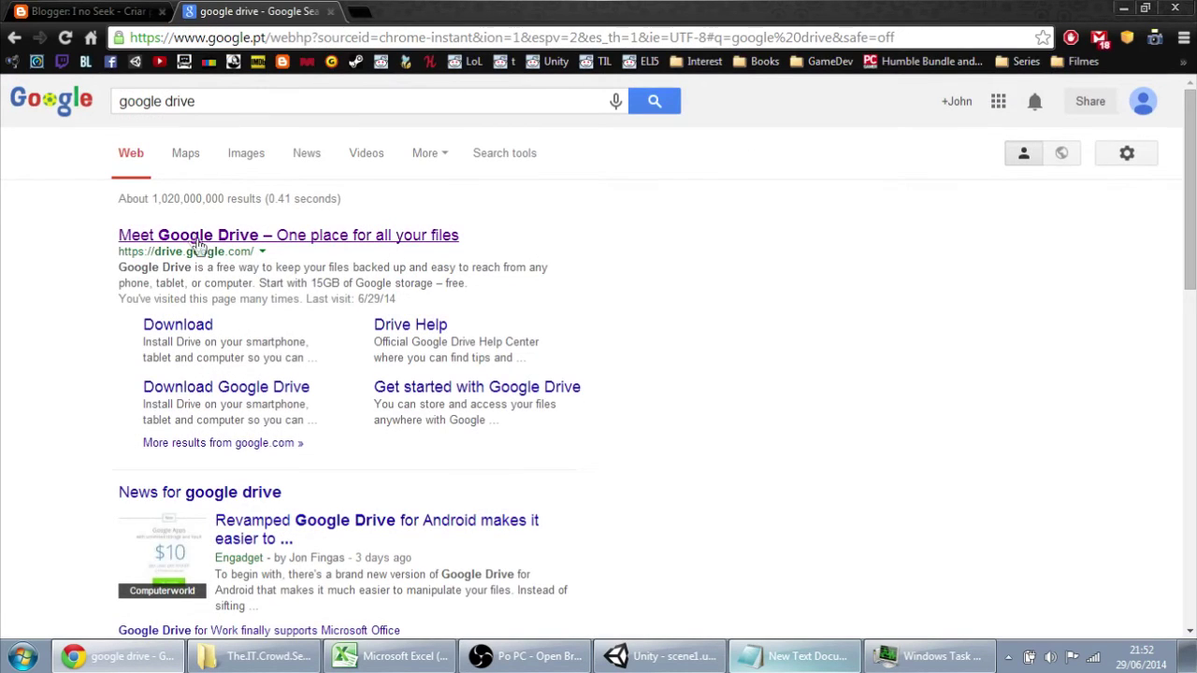
{"action": "left_click", "coordinate": [198, 245]}
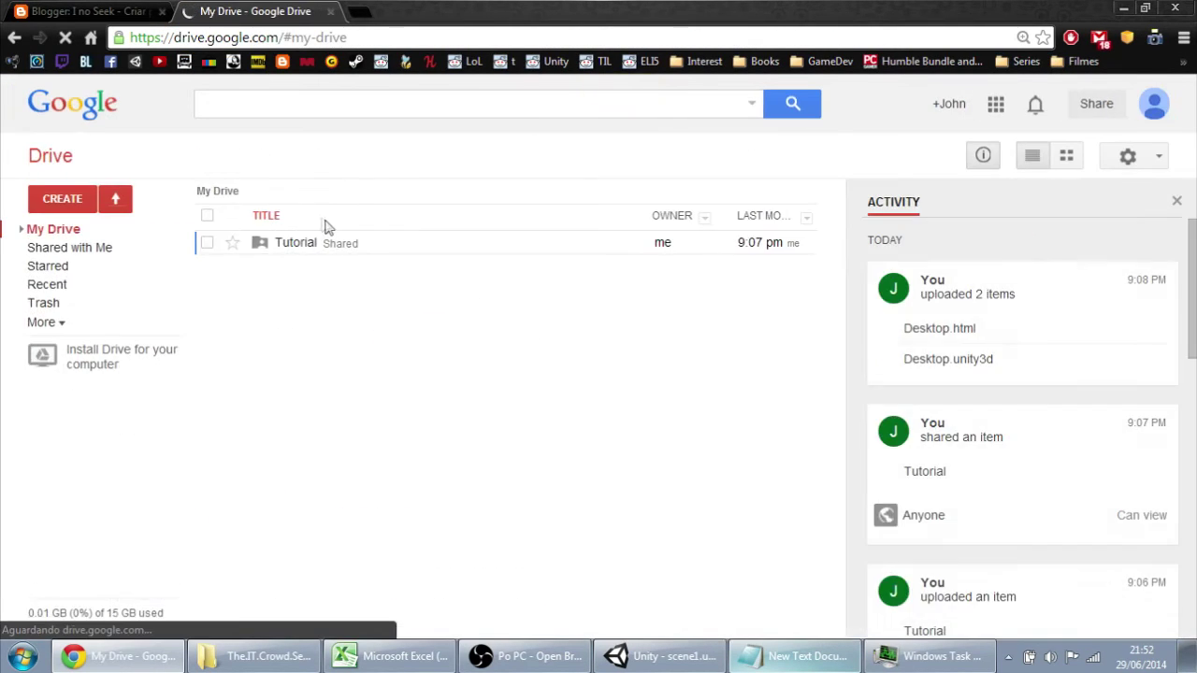
{"action": "left_click", "coordinate": [273, 243]}
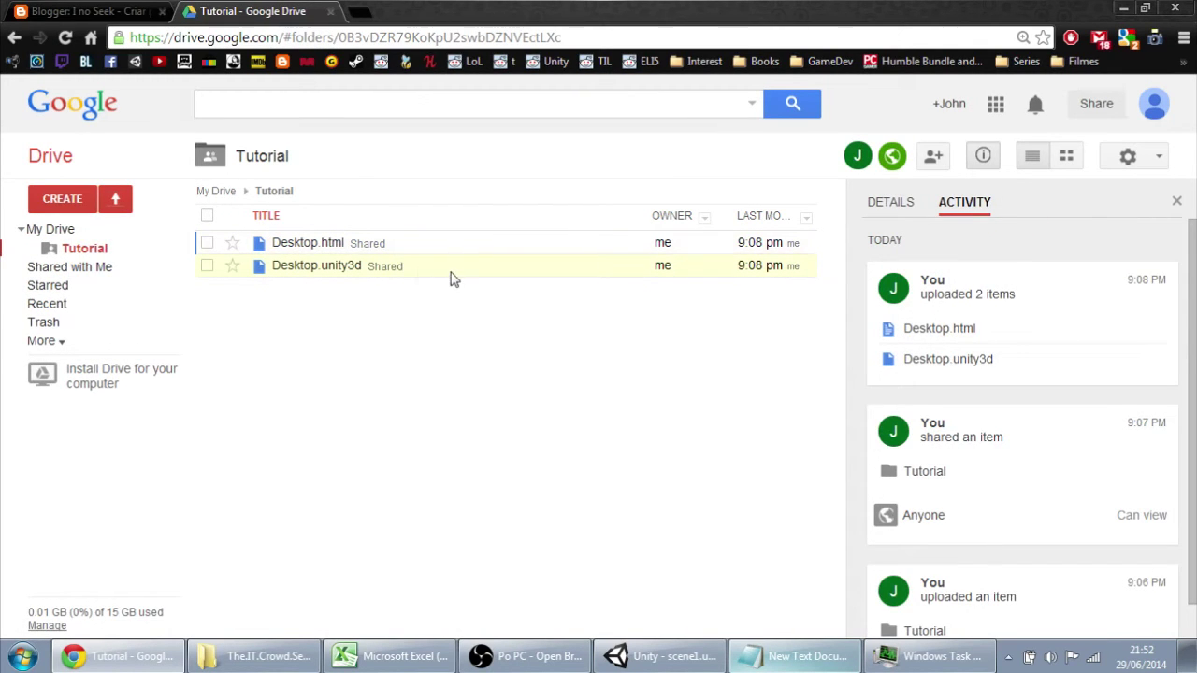
{"action": "left_click", "coordinate": [425, 272]}
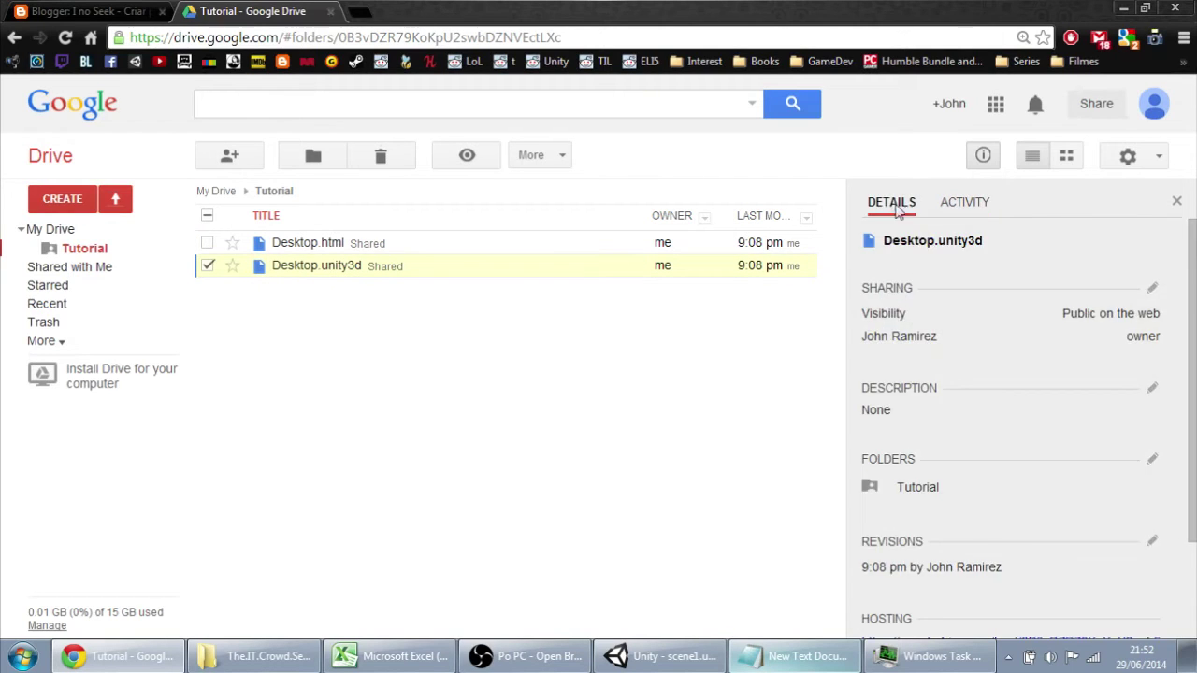
Copy Desktop.unity3d's googledrive.com hosting address from the Details pane.
{"action": "scroll", "coordinate": [902, 379], "scroll_direction": "down", "scroll_amount": 3}
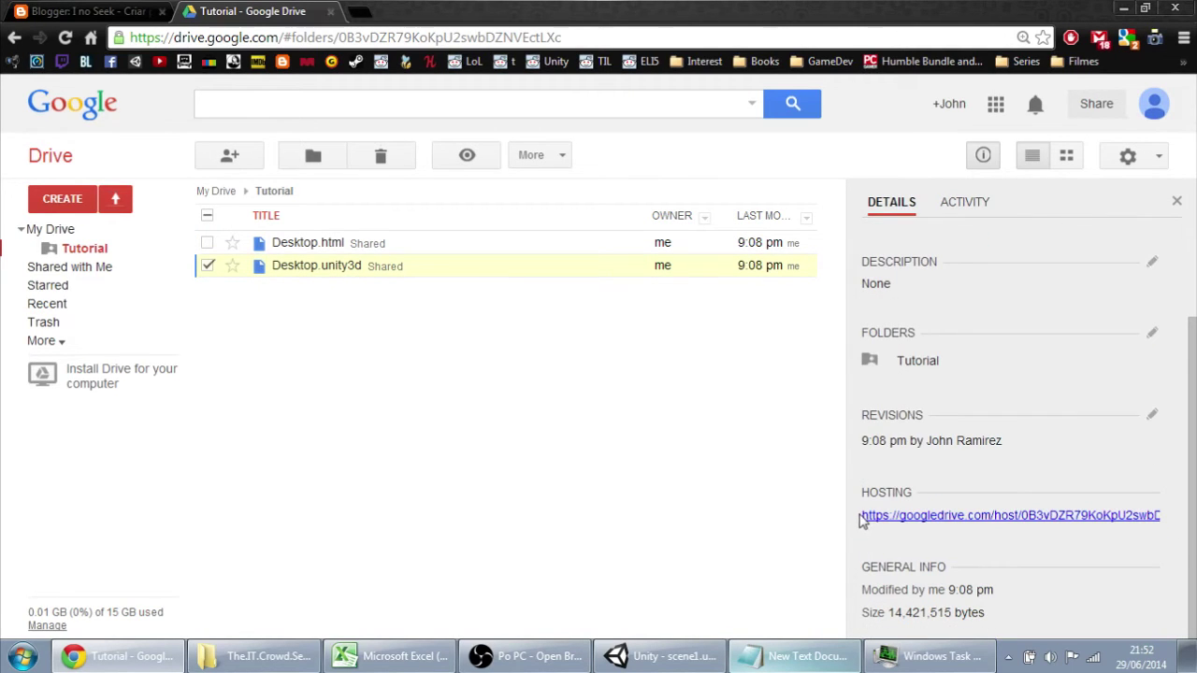
{"action": "left_click_drag", "start_coordinate": [861, 520], "coordinate": [854, 543]}
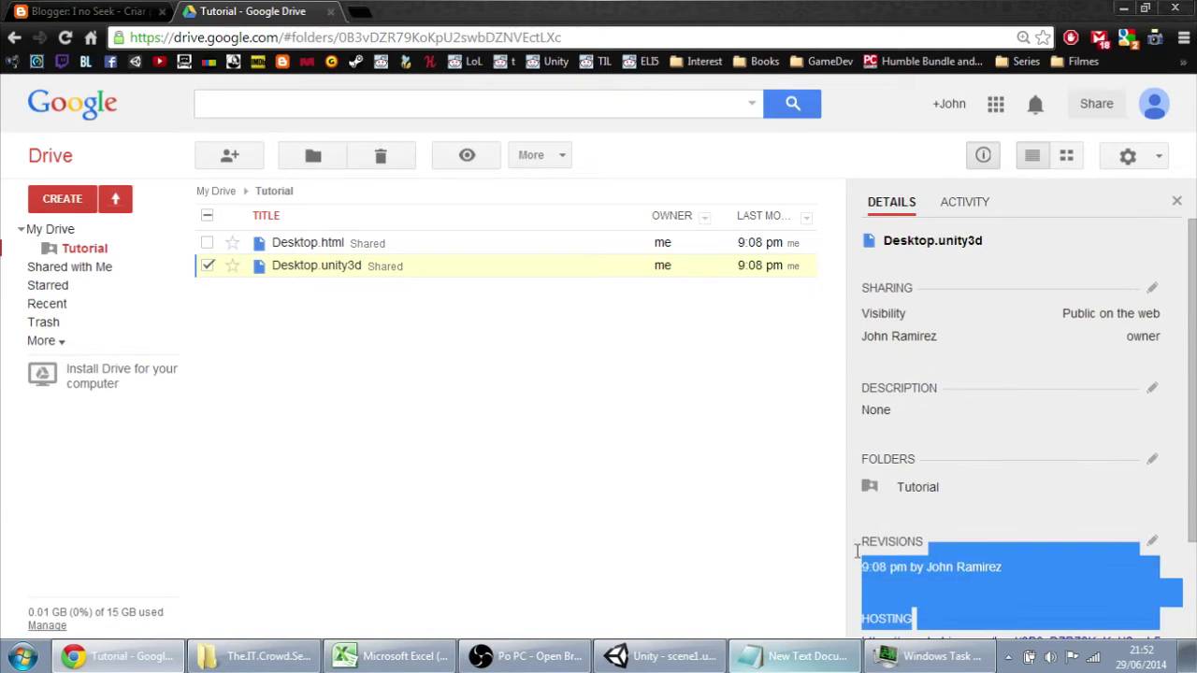
{"action": "left_click", "coordinate": [857, 551]}
{"action": "left_click_drag", "start_coordinate": [857, 547], "coordinate": [916, 537]}
{"action": "scroll", "coordinate": [916, 533], "scroll_direction": "down", "scroll_amount": 3}
{"action": "left_click", "coordinate": [862, 461]}
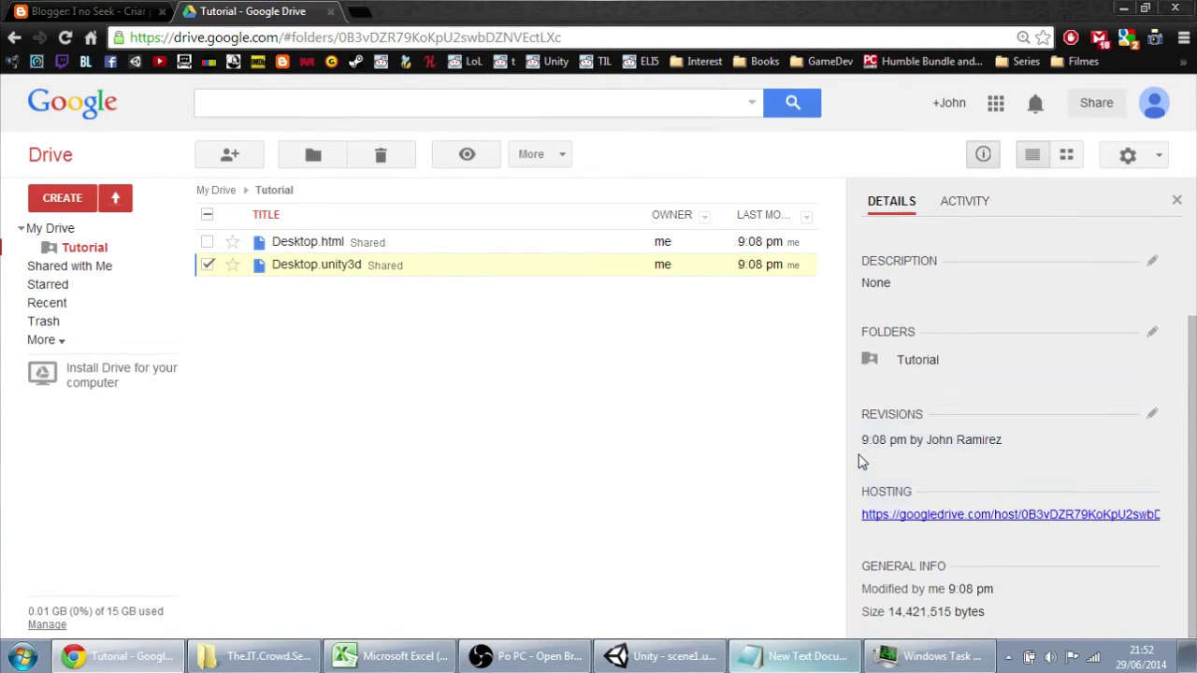
{"action": "left_click_drag", "start_coordinate": [861, 516], "coordinate": [917, 526]}
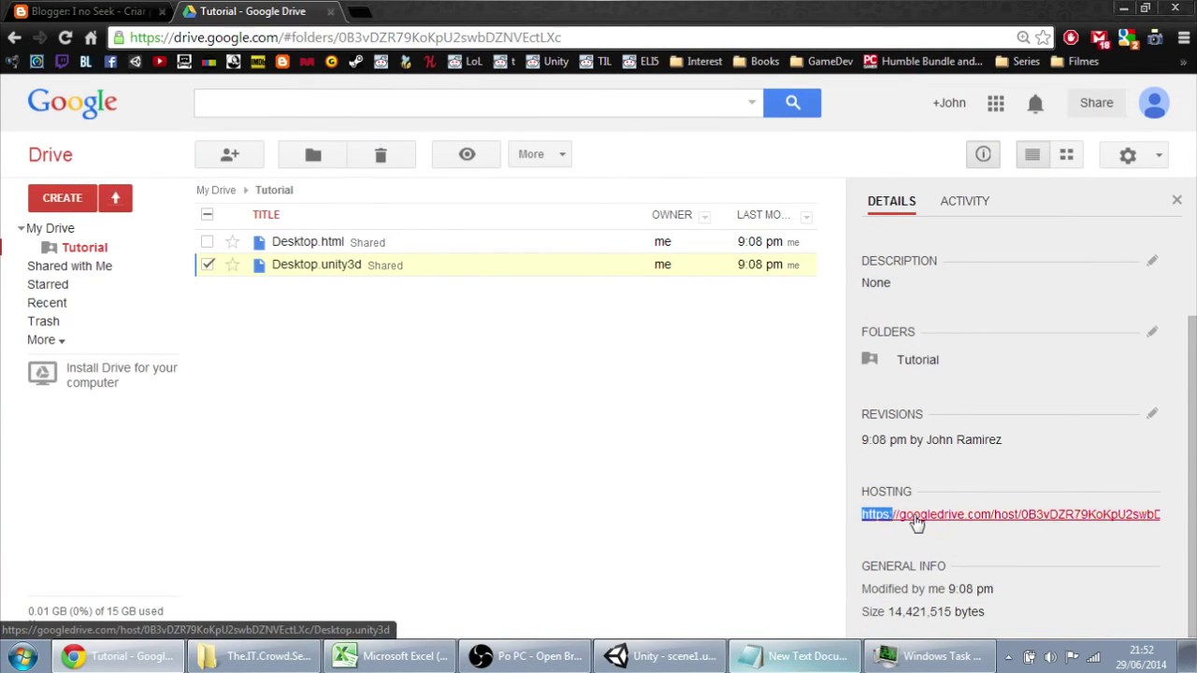
{"action": "left_click", "coordinate": [916, 525]}
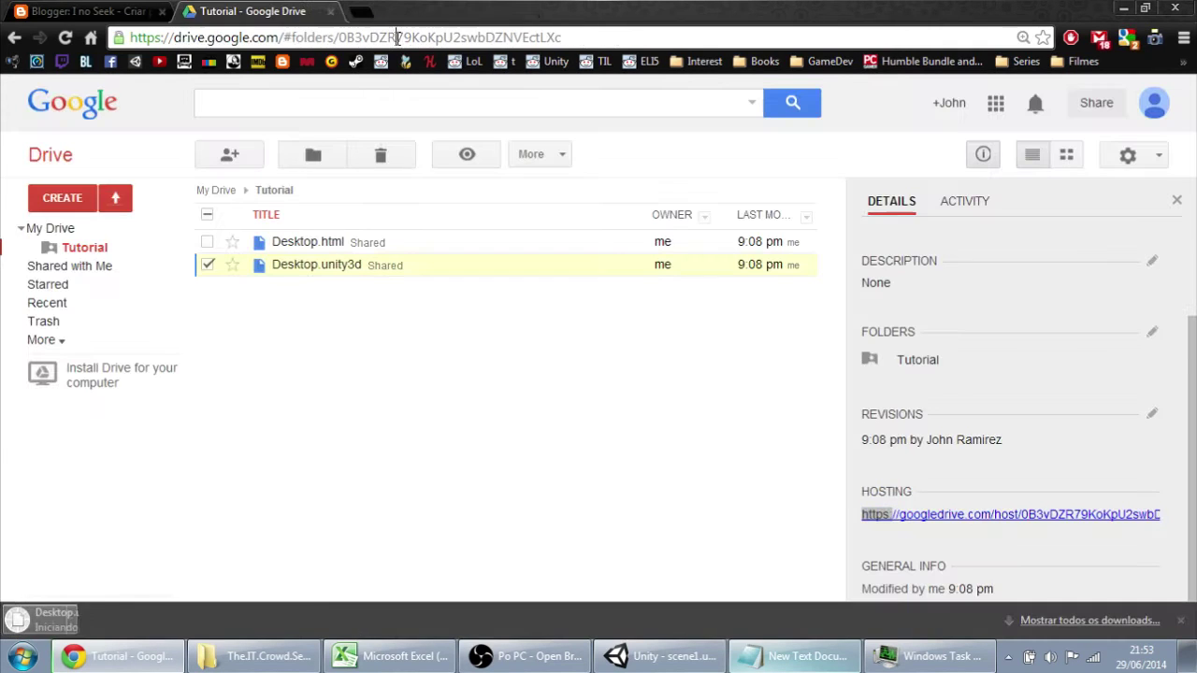
{"action": "left_click", "coordinate": [398, 43]}
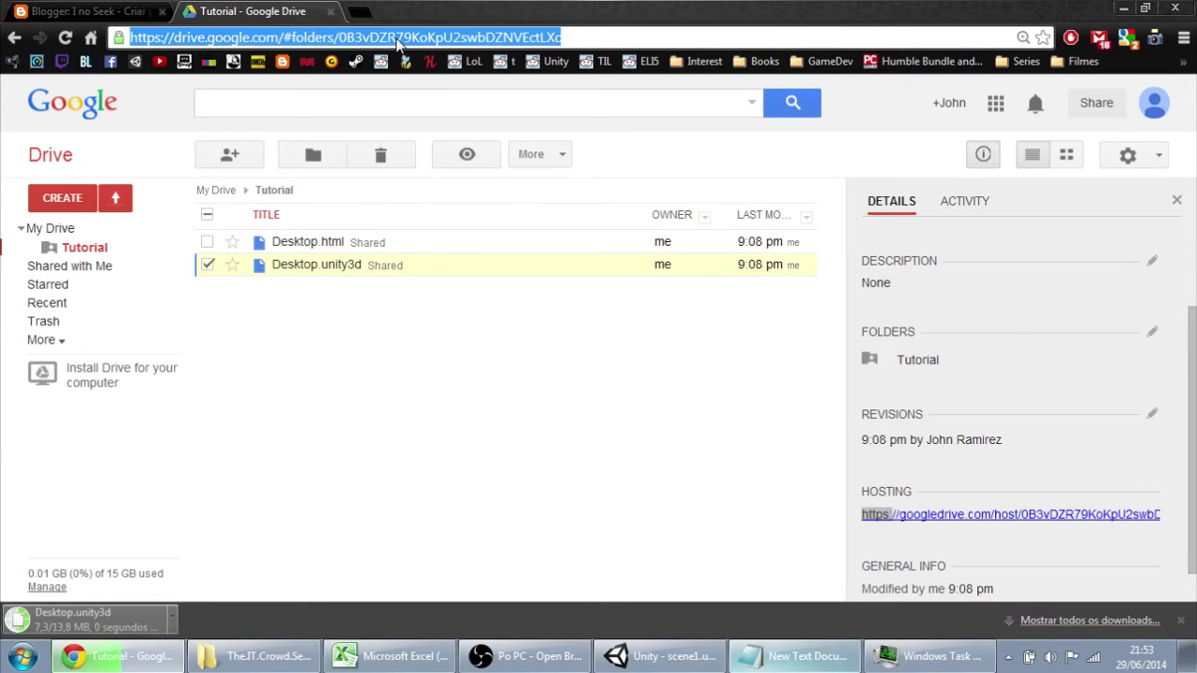
{"action": "scroll", "coordinate": [1014, 533], "scroll_direction": "down", "scroll_amount": 1}
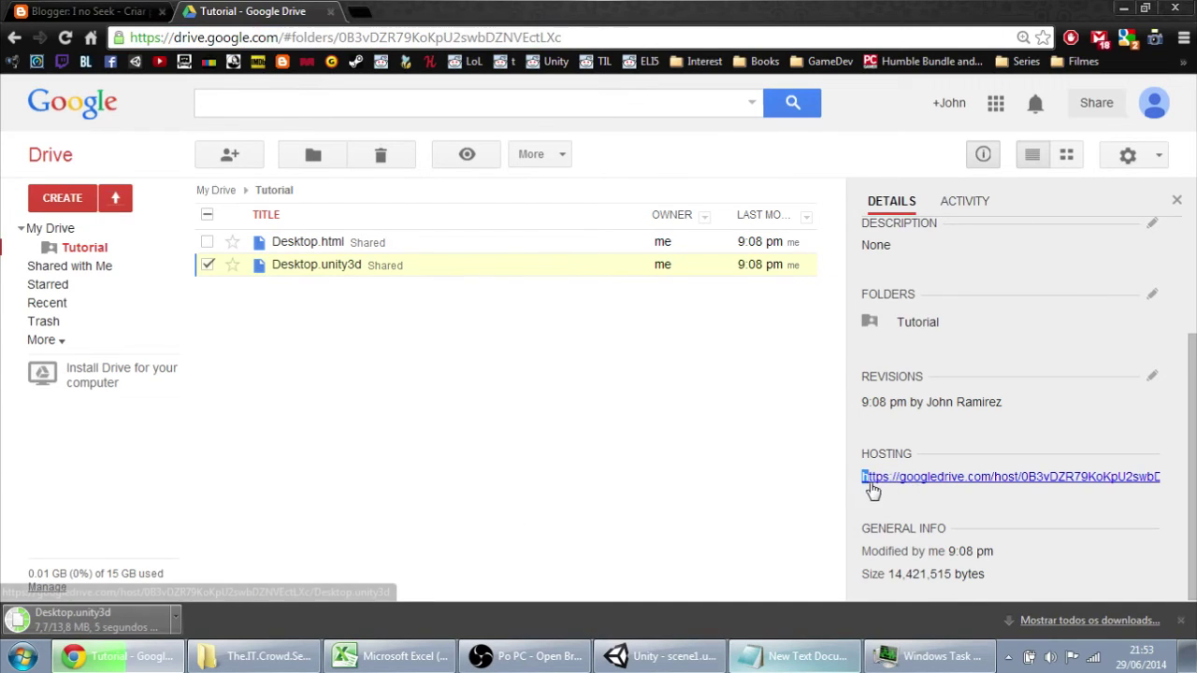
{"action": "left_click_drag", "start_coordinate": [854, 477], "coordinate": [866, 531]}
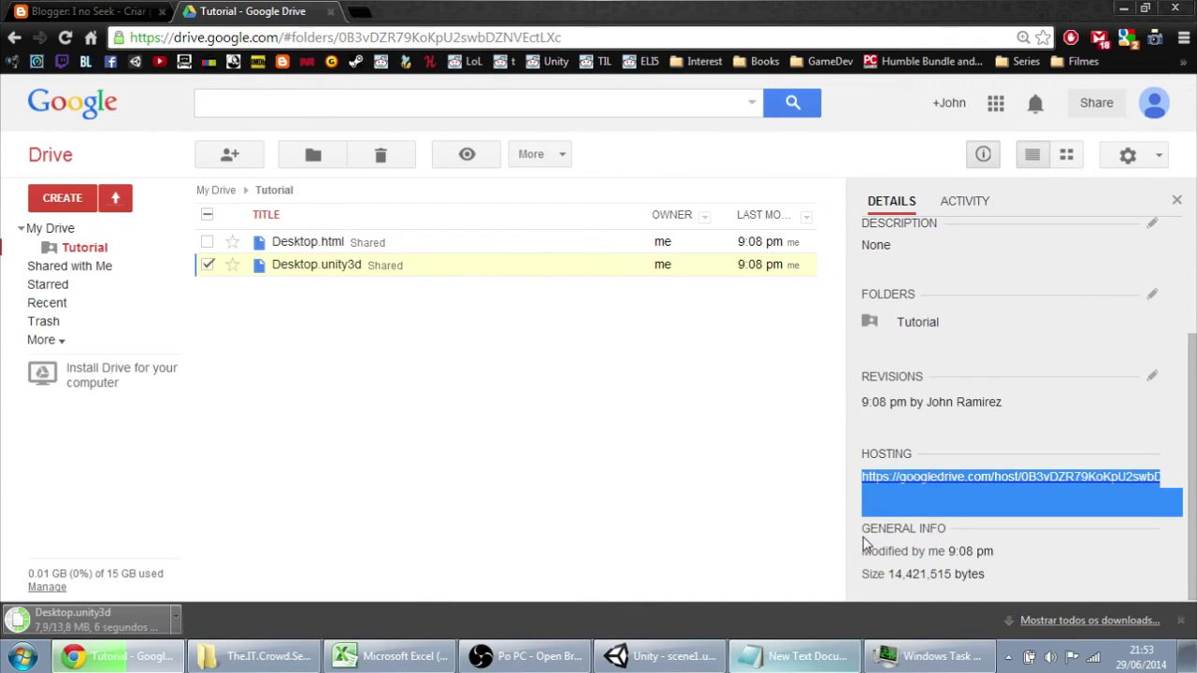
{"action": "left_click", "coordinate": [120, 12]}
Replace the embed src placeholder with the Drive hosting address of Desktop.unity3d.
{"action": "left_click", "coordinate": [233, 283]}
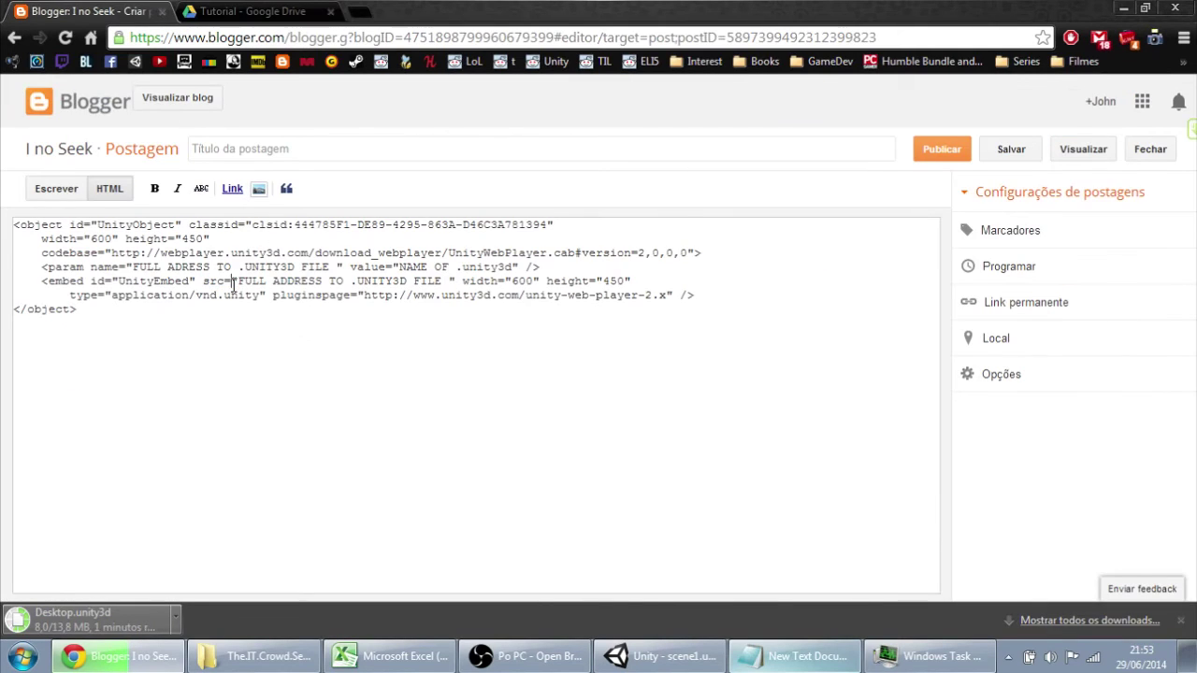
{"action": "left_click_drag", "start_coordinate": [239, 281], "coordinate": [458, 280]}
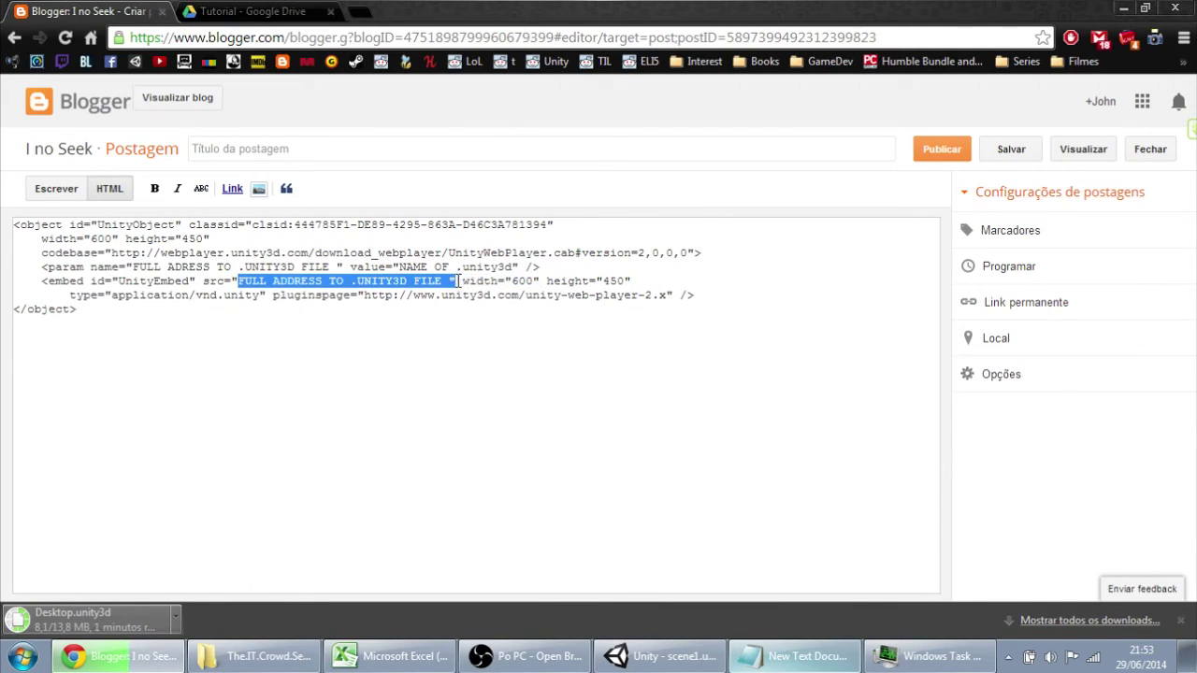
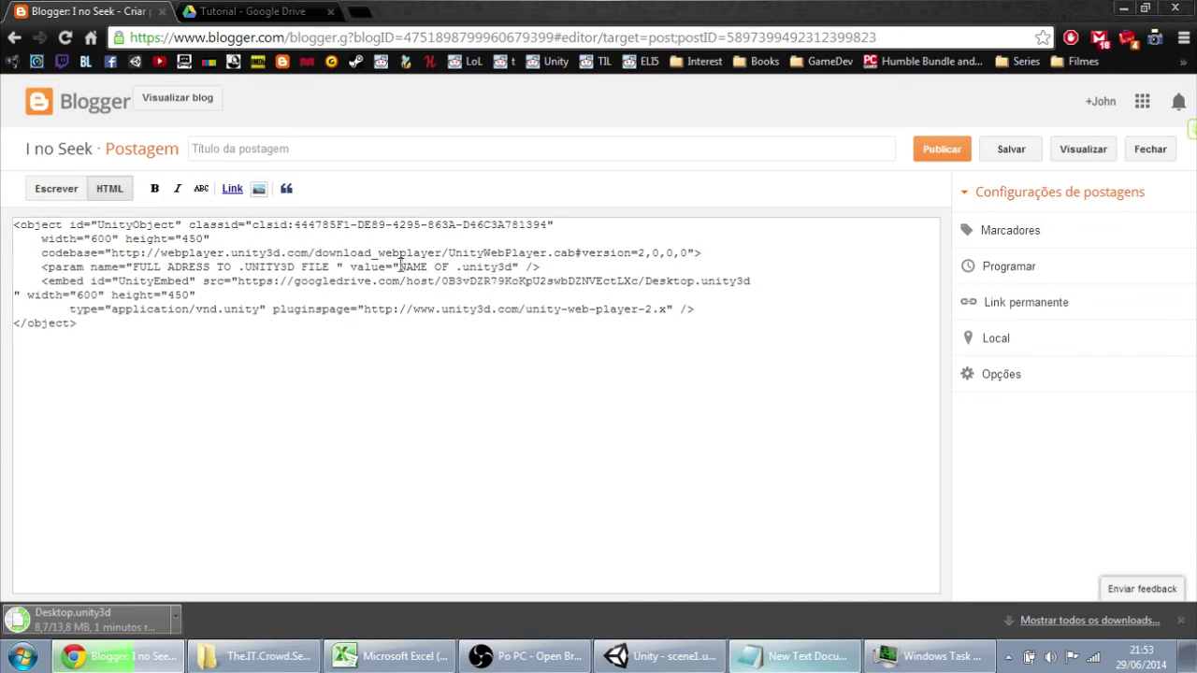
Replace the NAME OF .unity3d placeholder value with Desktop.
{"action": "left_click_drag", "start_coordinate": [424, 269], "coordinate": [512, 269]}
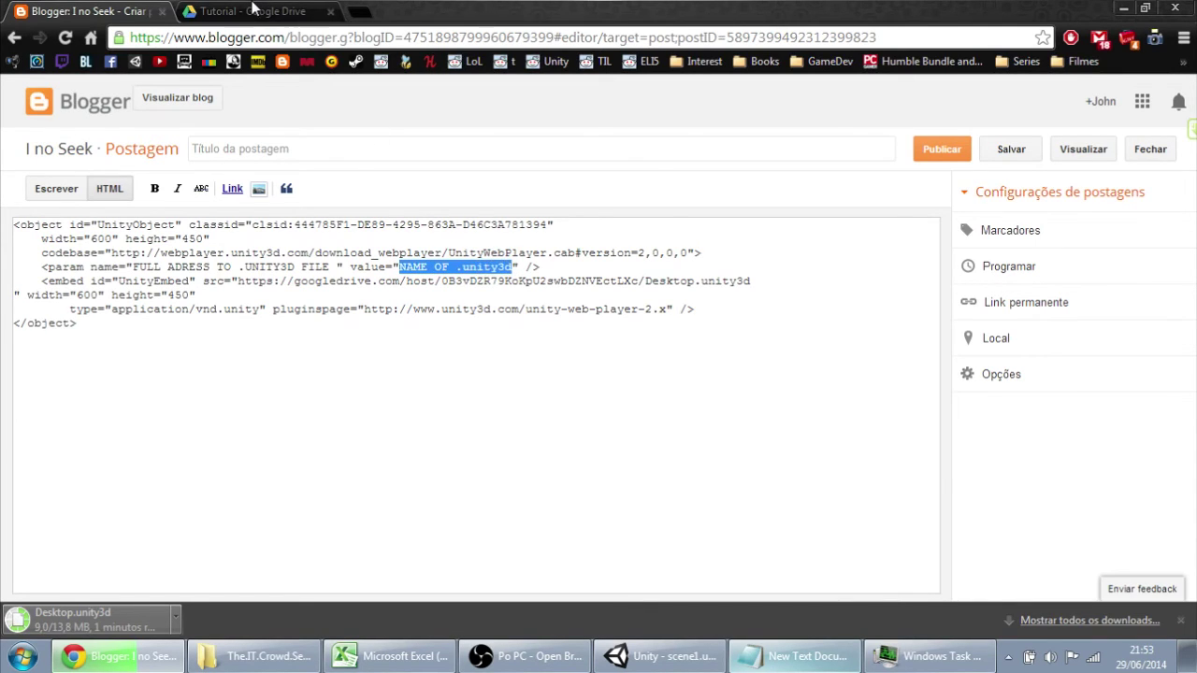
{"action": "left_click", "coordinate": [253, 9]}
{"action": "left_click", "coordinate": [89, 10]}
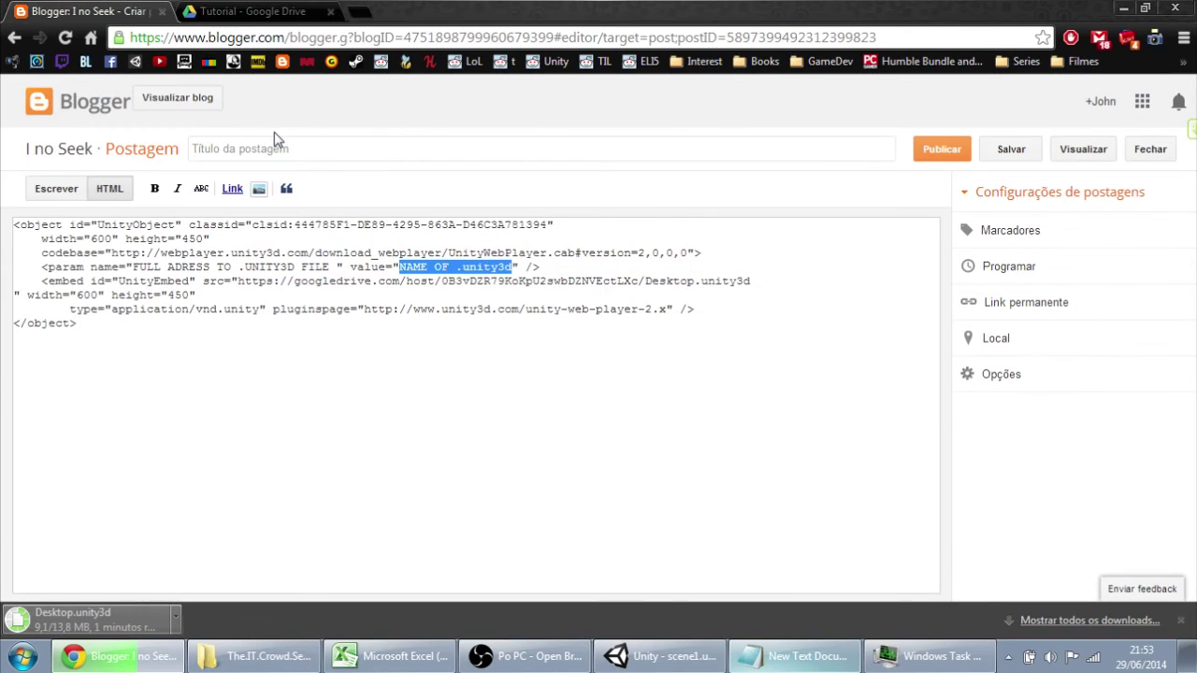
{"action": "type", "text": "Desktop"}
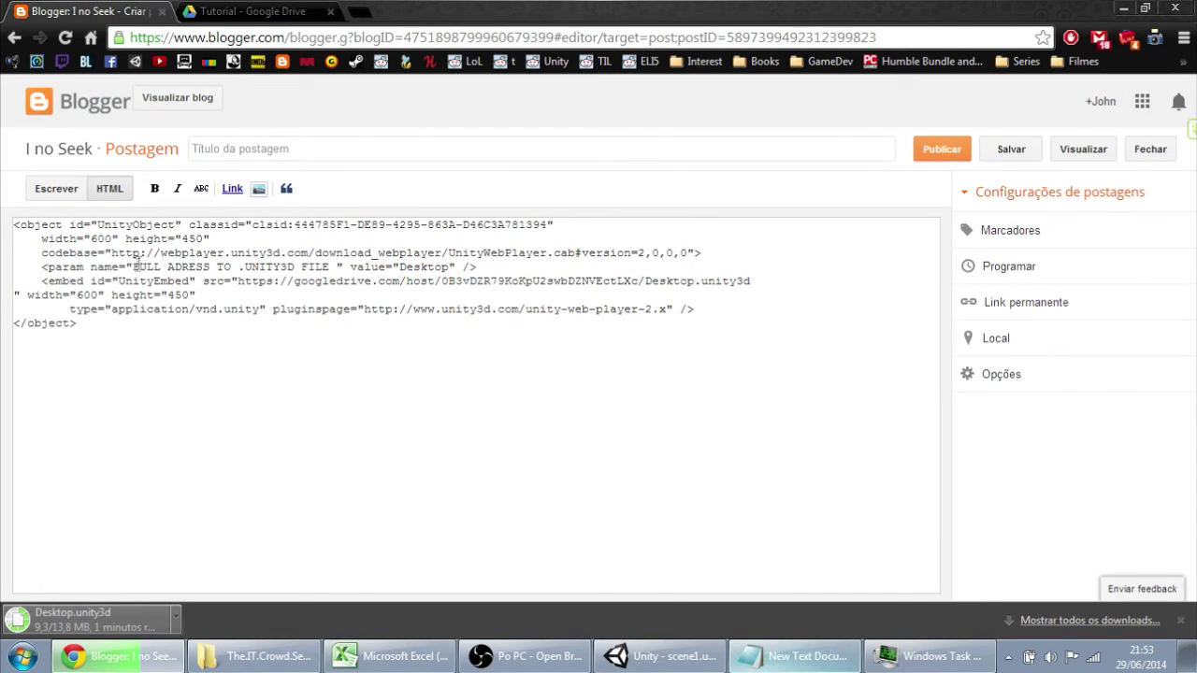
Review the param name placeholder, leaving it unchanged.
{"action": "left_click_drag", "start_coordinate": [132, 266], "coordinate": [301, 269]}
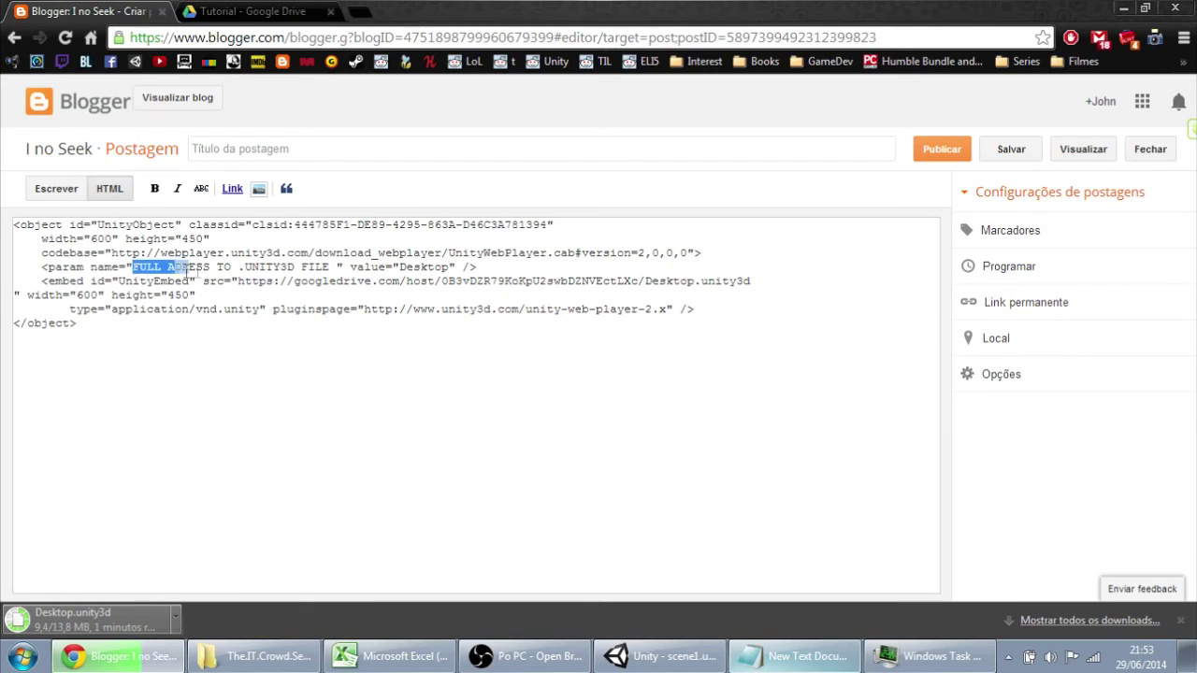
{"action": "right_click", "coordinate": [312, 272]}
{"action": "left_click", "coordinate": [234, 283]}
{"action": "left_click_drag", "start_coordinate": [327, 268], "coordinate": [156, 268]}
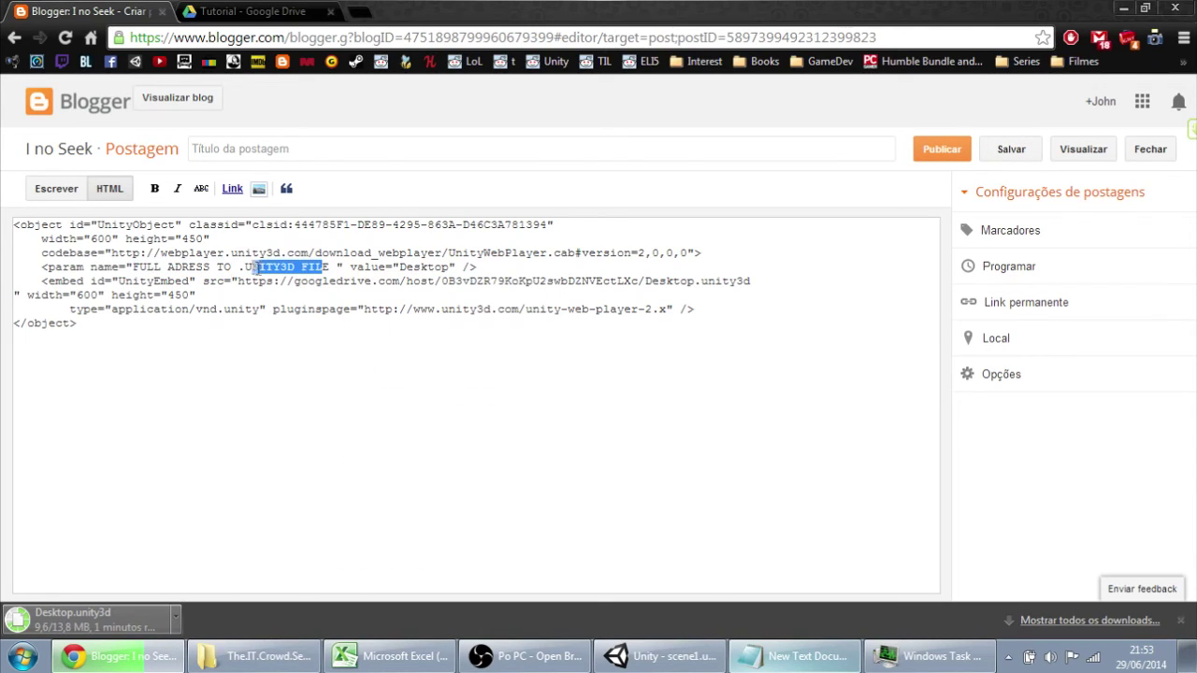
{"action": "left_click", "coordinate": [503, 311]}
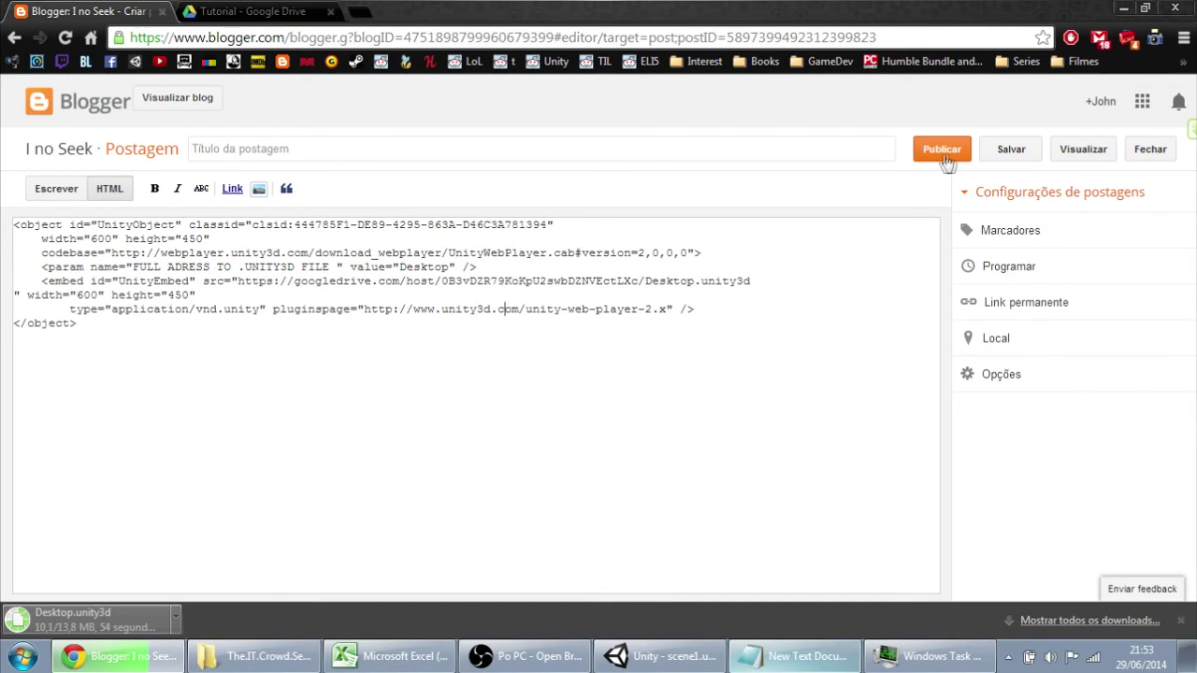
Title the post CrabGame and publish it.
{"action": "left_click", "coordinate": [228, 152]}
{"action": "type", "text": "CrabGame"}
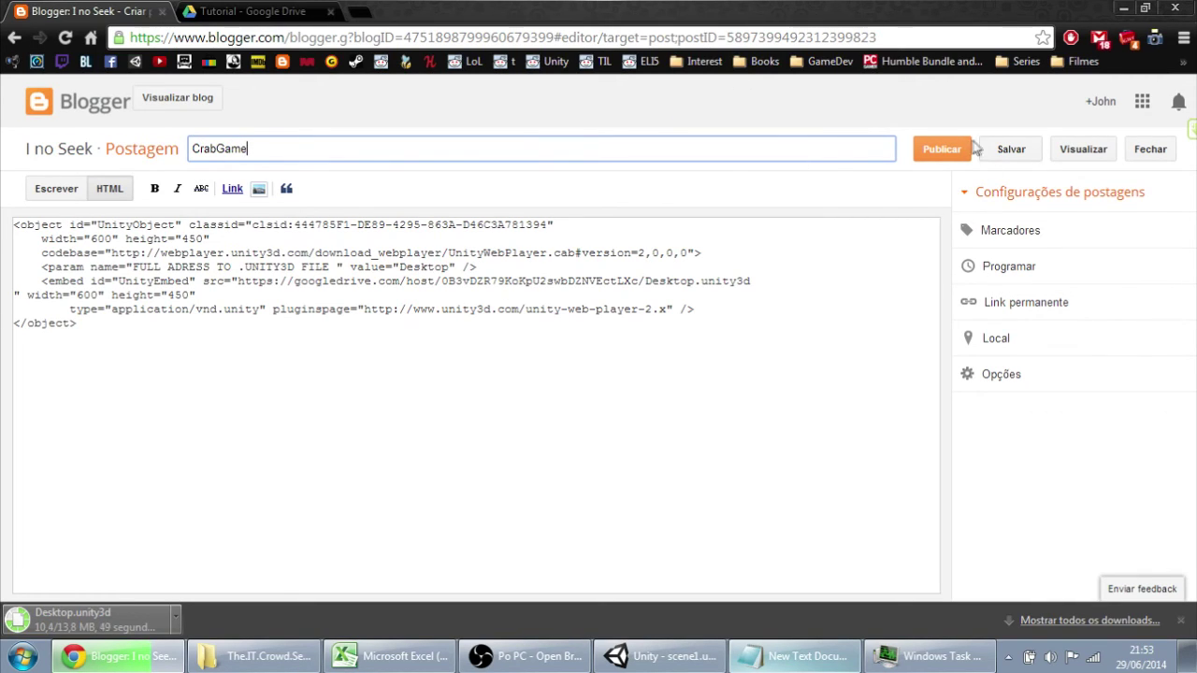
{"action": "left_click", "coordinate": [1008, 152]}
{"action": "left_click", "coordinate": [963, 152]}
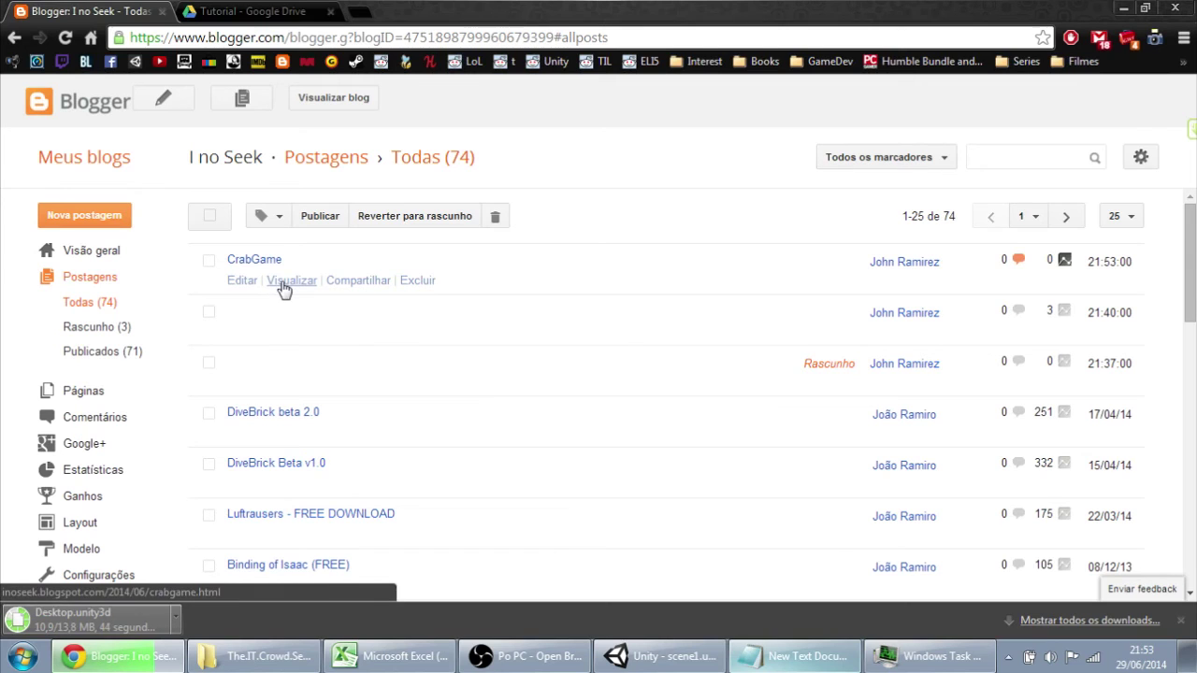
View the published CrabGame post and scroll down to its embedded game player.
{"action": "left_click", "coordinate": [285, 282]}
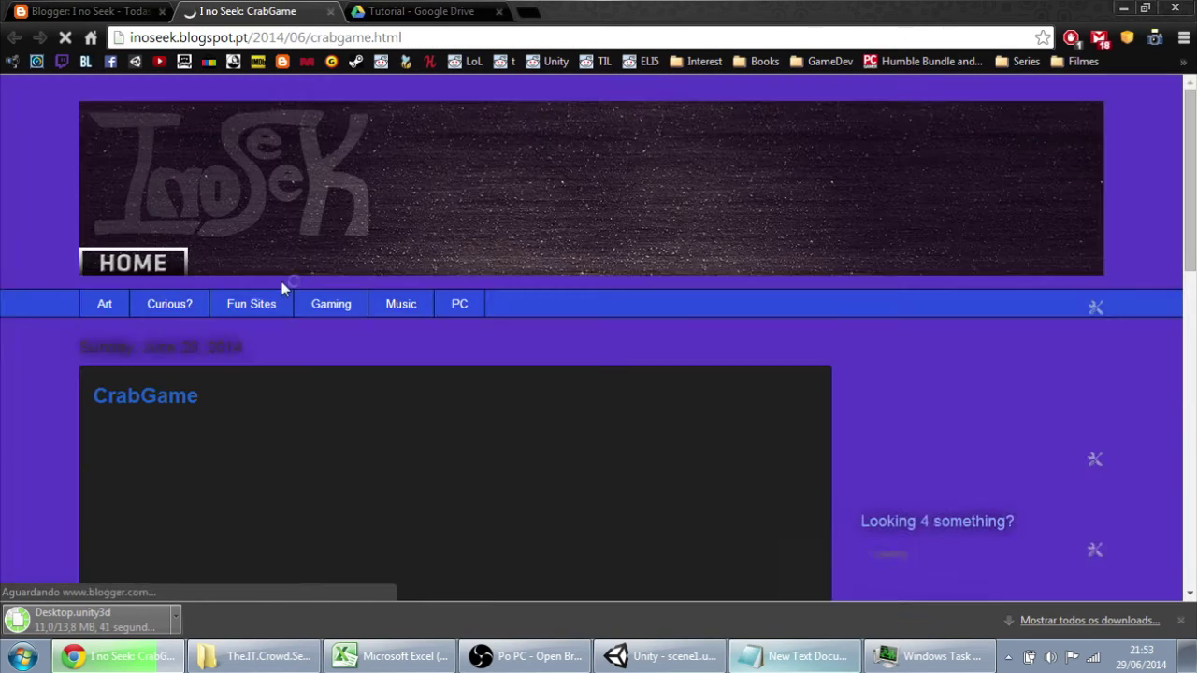
{"action": "scroll", "coordinate": [282, 287], "scroll_direction": "down", "scroll_amount": 1}
{"action": "scroll", "coordinate": [281, 286], "scroll_direction": "down", "scroll_amount": 1}
{"action": "scroll", "coordinate": [374, 288], "scroll_direction": "down", "scroll_amount": 1}
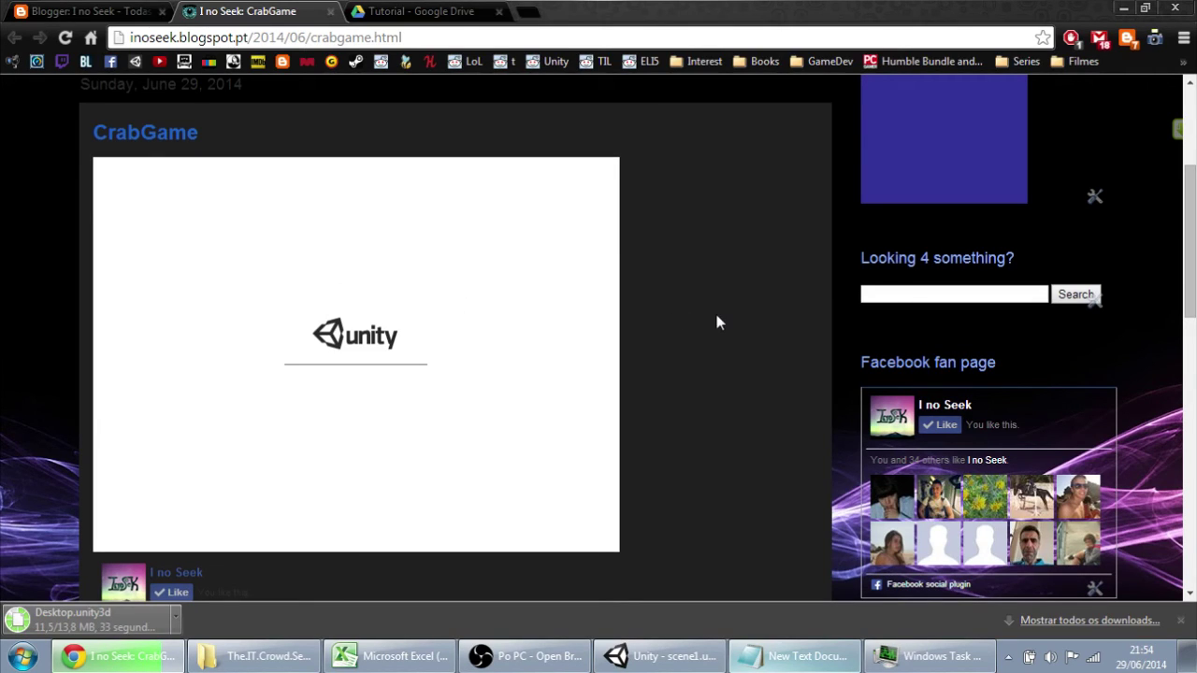
Cancel the stray Desktop.unity3d download, dismiss the system search, and return to the blog page.
{"action": "left_click", "coordinate": [175, 618]}
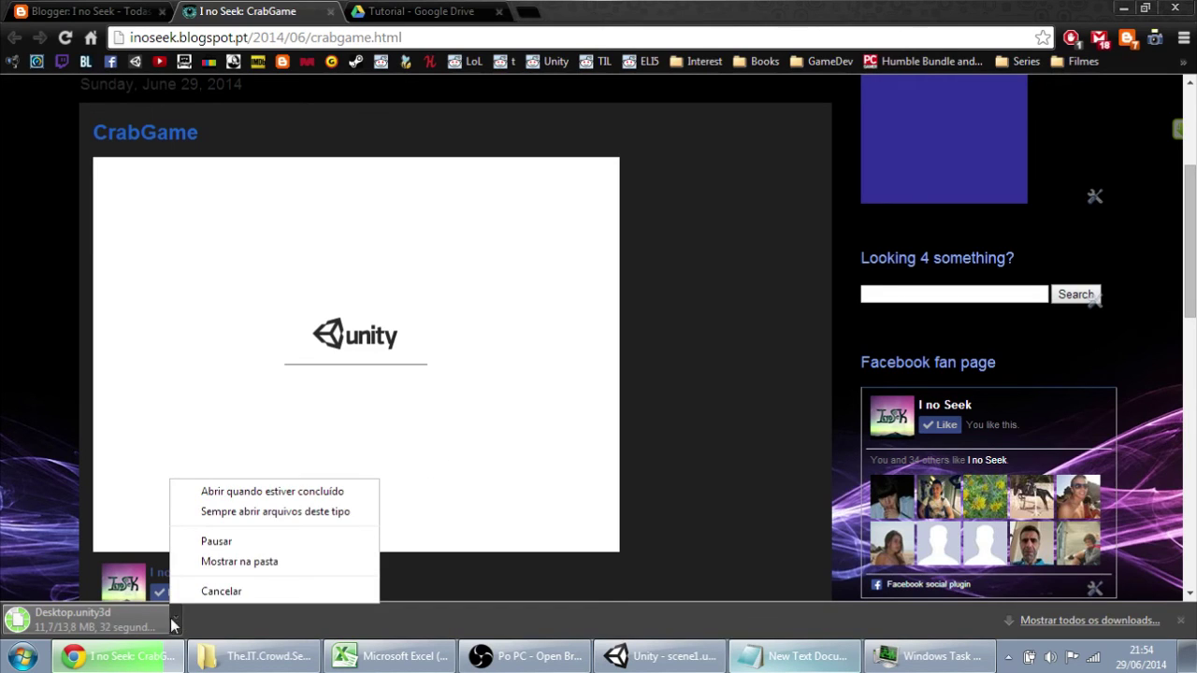
{"action": "left_click", "coordinate": [206, 589]}
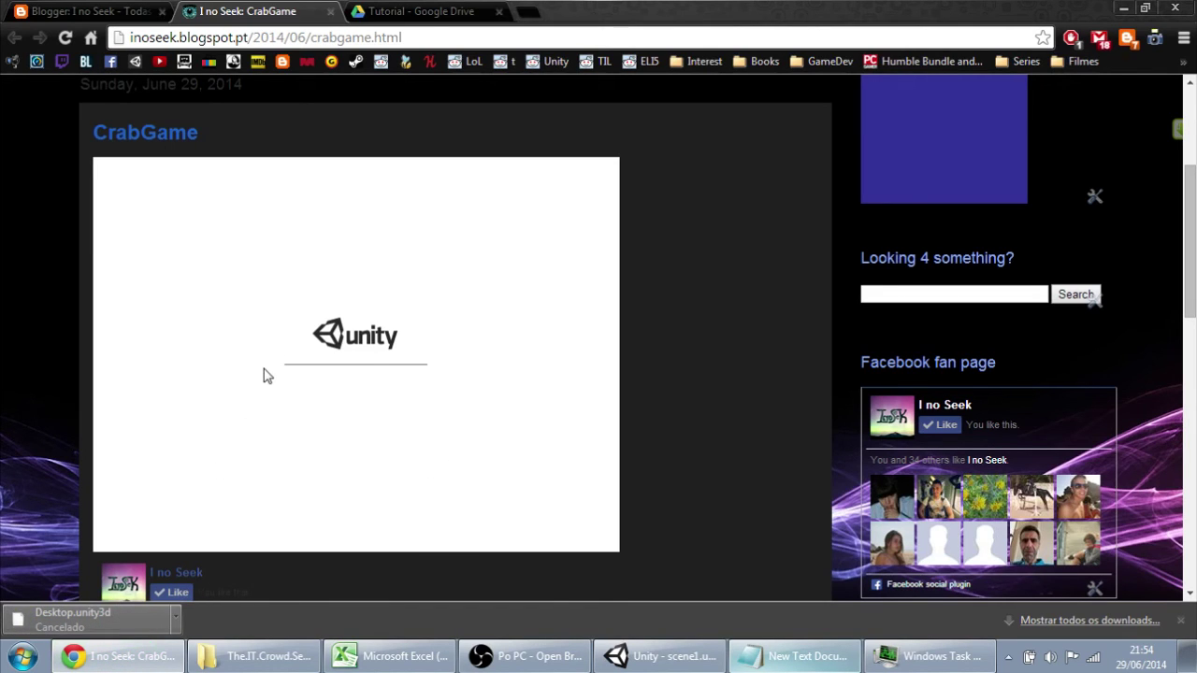
{"action": "key", "text": "super"}
{"action": "type", "text": "in"}
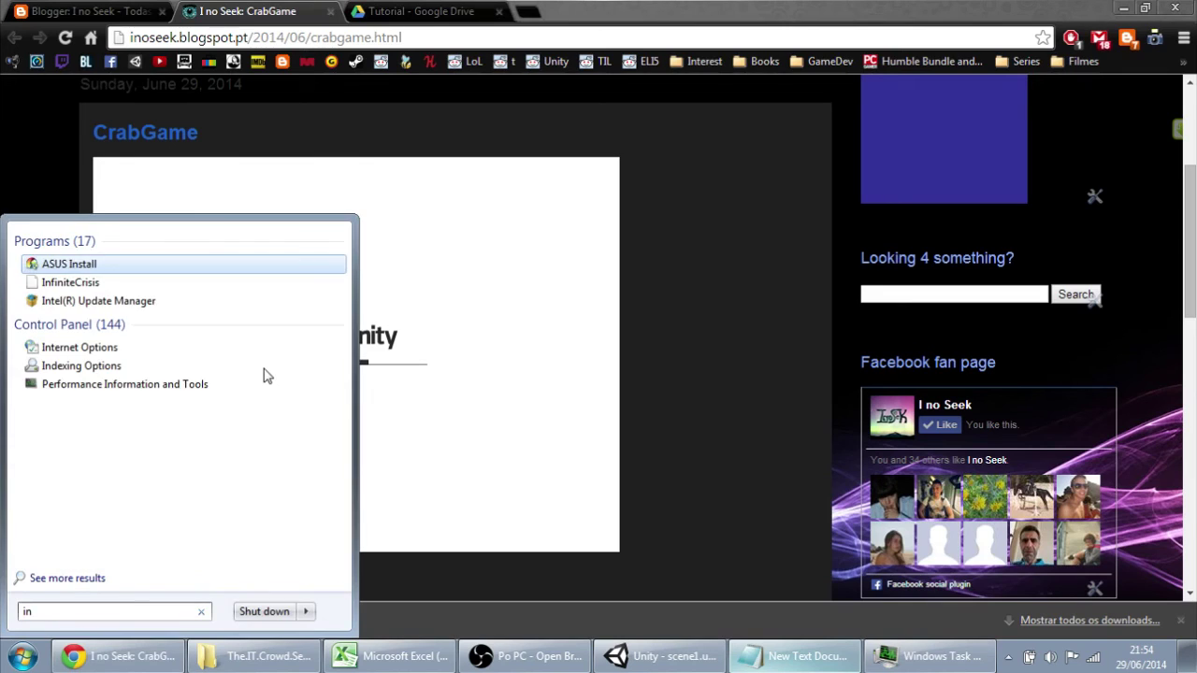
{"action": "key", "text": "BackSpace"}
{"action": "key", "text": "BackSpace"}
{"action": "left_click", "coordinate": [745, 383]}
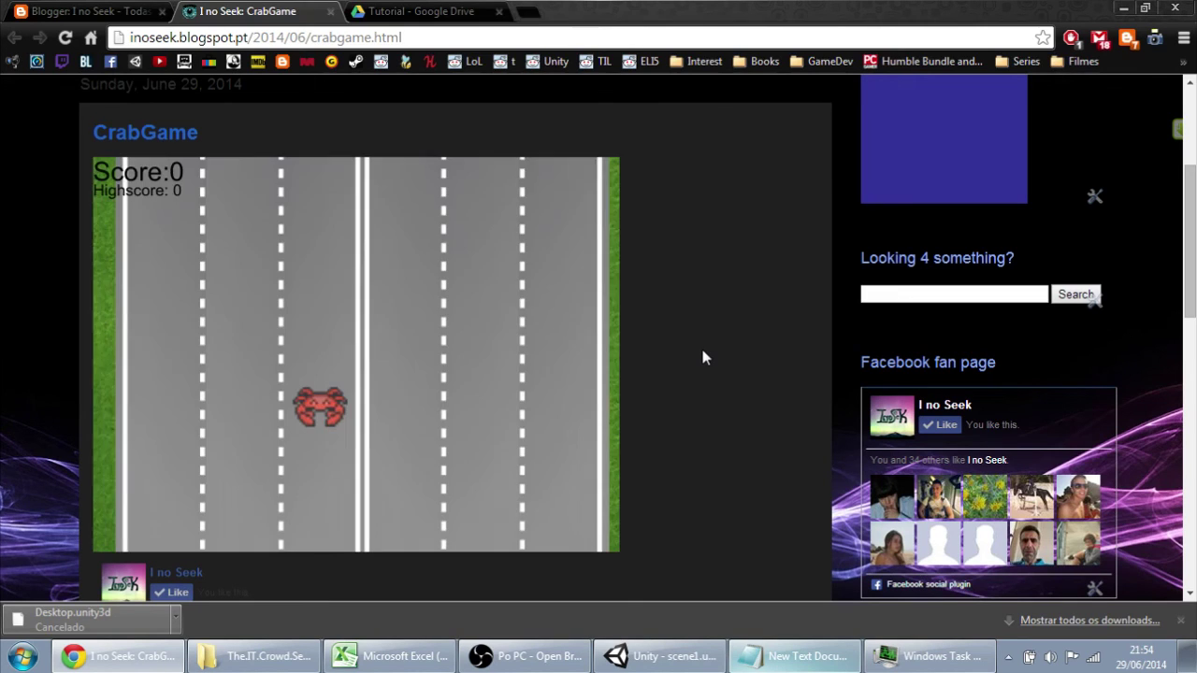
Steer the crab between lanes with the arrow keys, dodging cars until crashing.
{"action": "key", "text": "Left"}
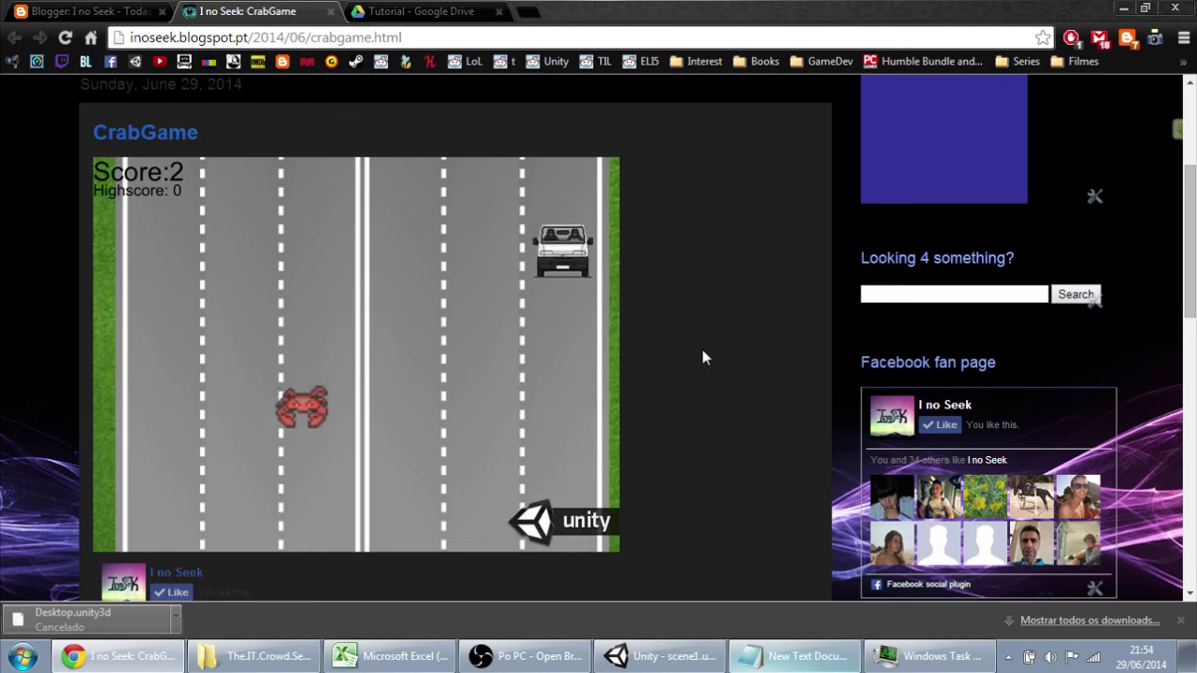
{"action": "key", "text": "Right"}
{"action": "key", "text": "Left"}
{"action": "key", "text": "Left"}
{"action": "key", "text": "Right"}
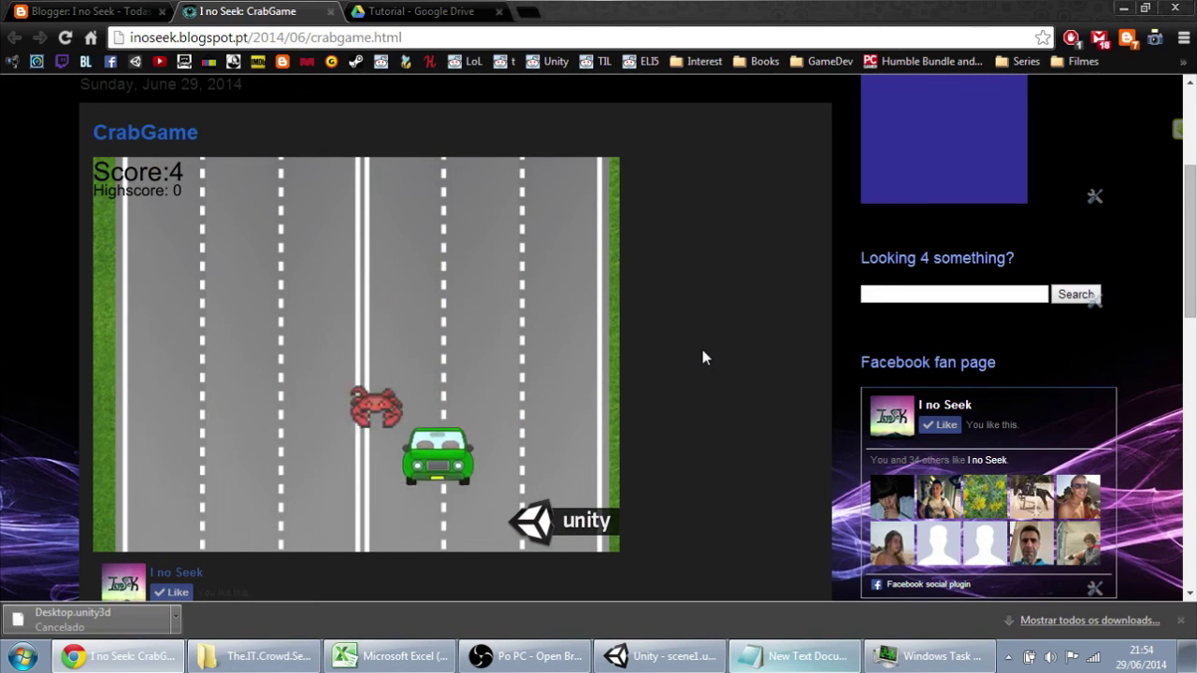
{"action": "key", "text": "Left"}
{"action": "key", "text": "Right"}
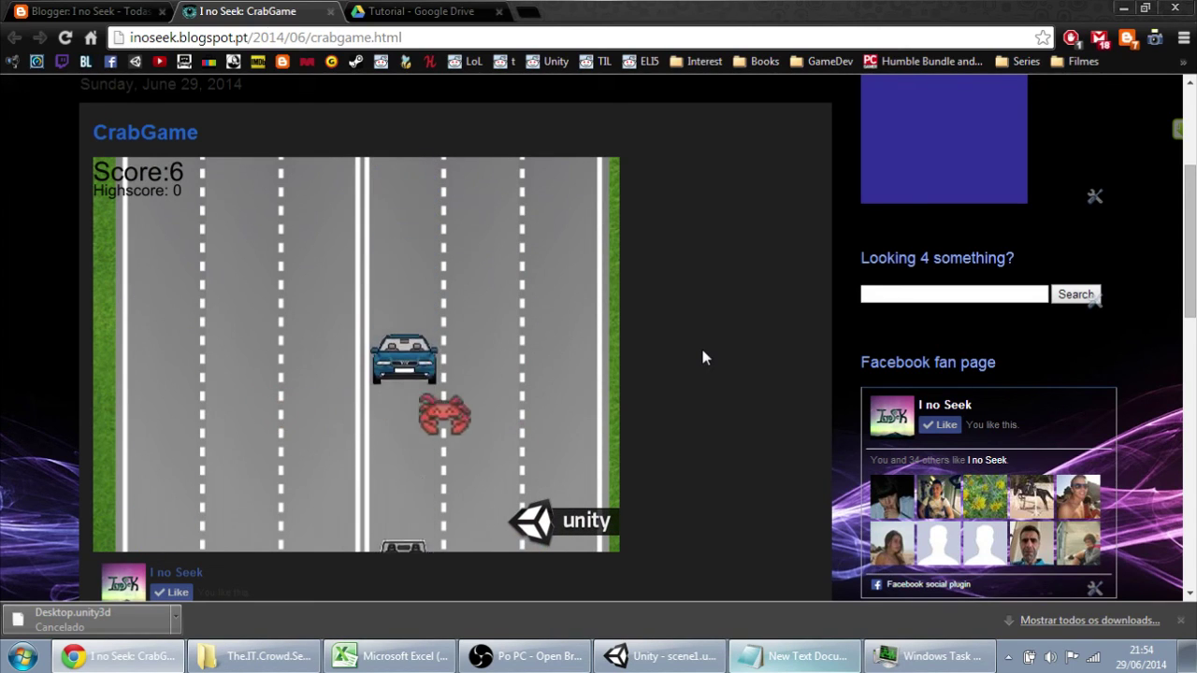
{"action": "key", "text": "Right"}
{"action": "key", "text": "Left"}
{"action": "key", "text": "Left"}
{"action": "key", "text": "Right"}
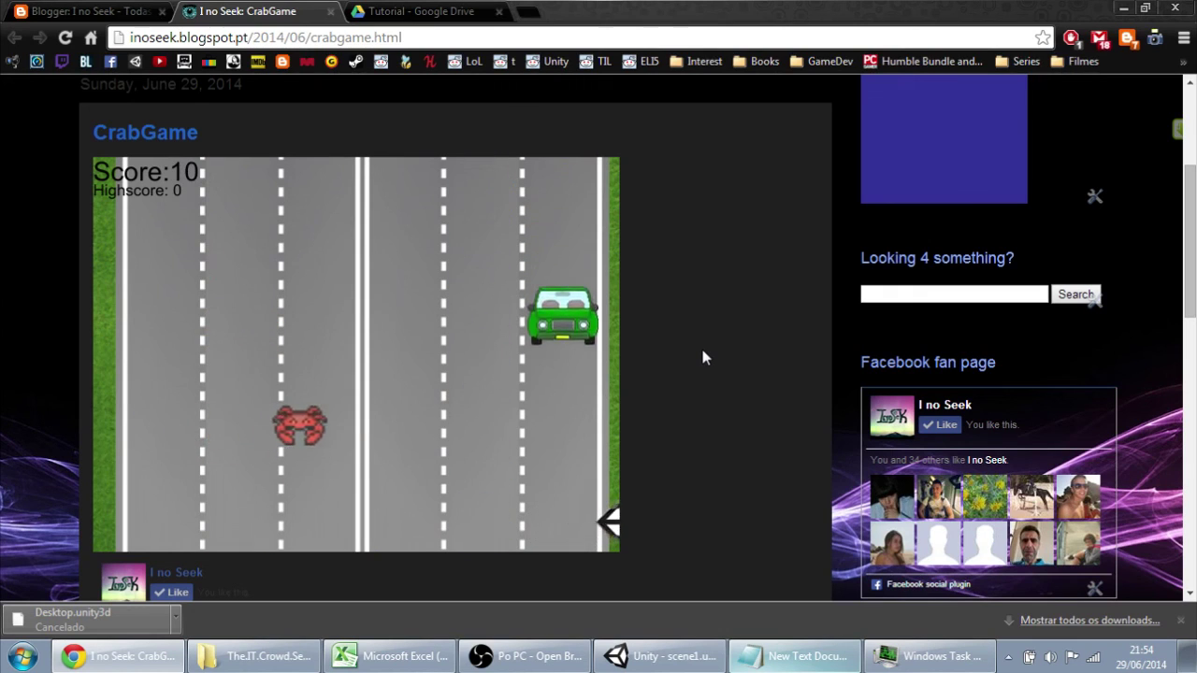
{"action": "key", "text": "Left"}
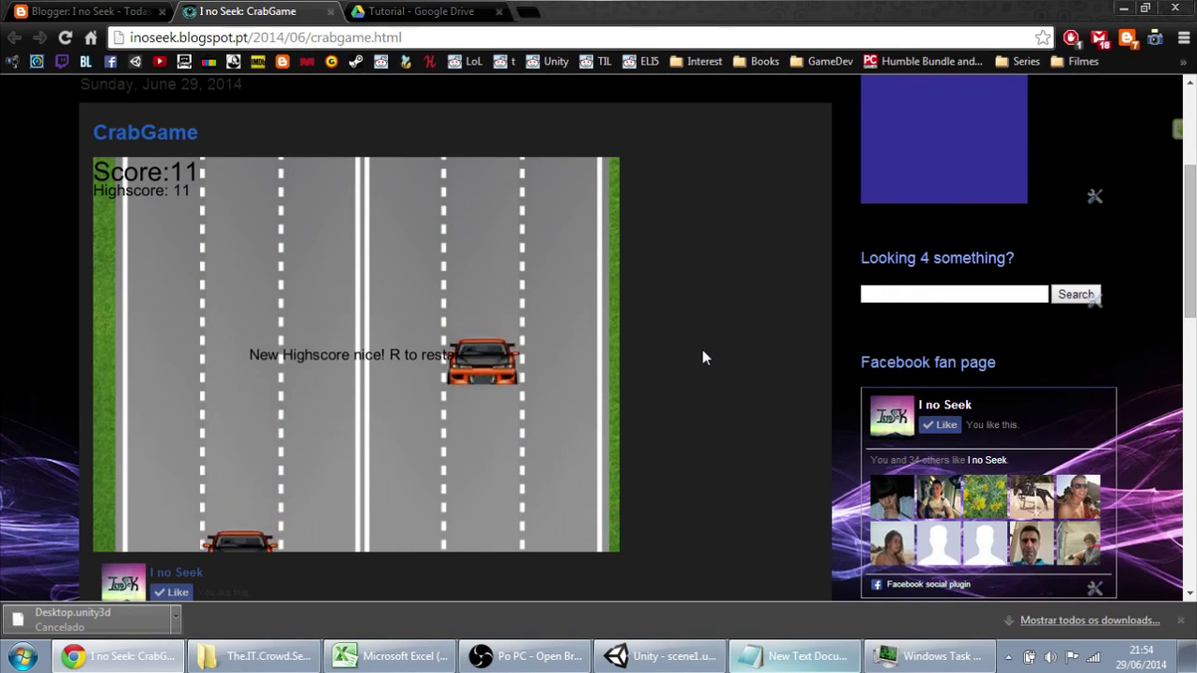
Restart the crab game with R and start a new run dodging traffic.
{"action": "key", "text": "r"}
{"action": "key", "text": "Right"}
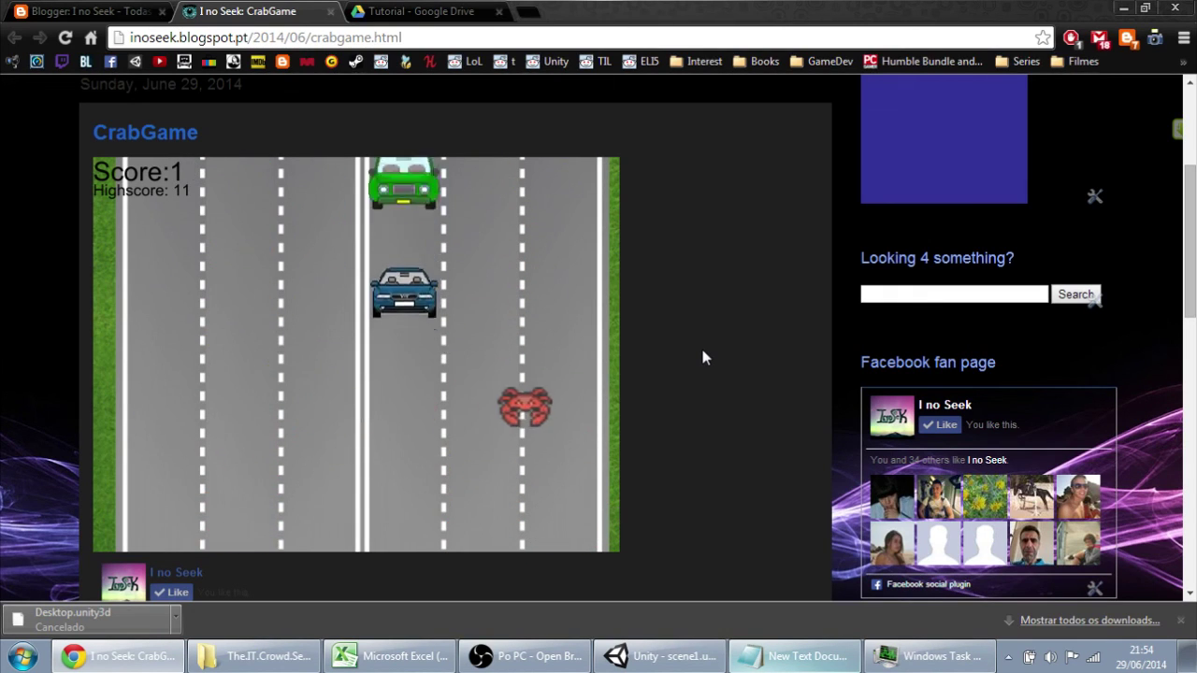
{"action": "key", "text": "Left"}
{"action": "key", "text": "Left"}
{"action": "key", "text": "Left"}
{"action": "key", "text": "Right"}
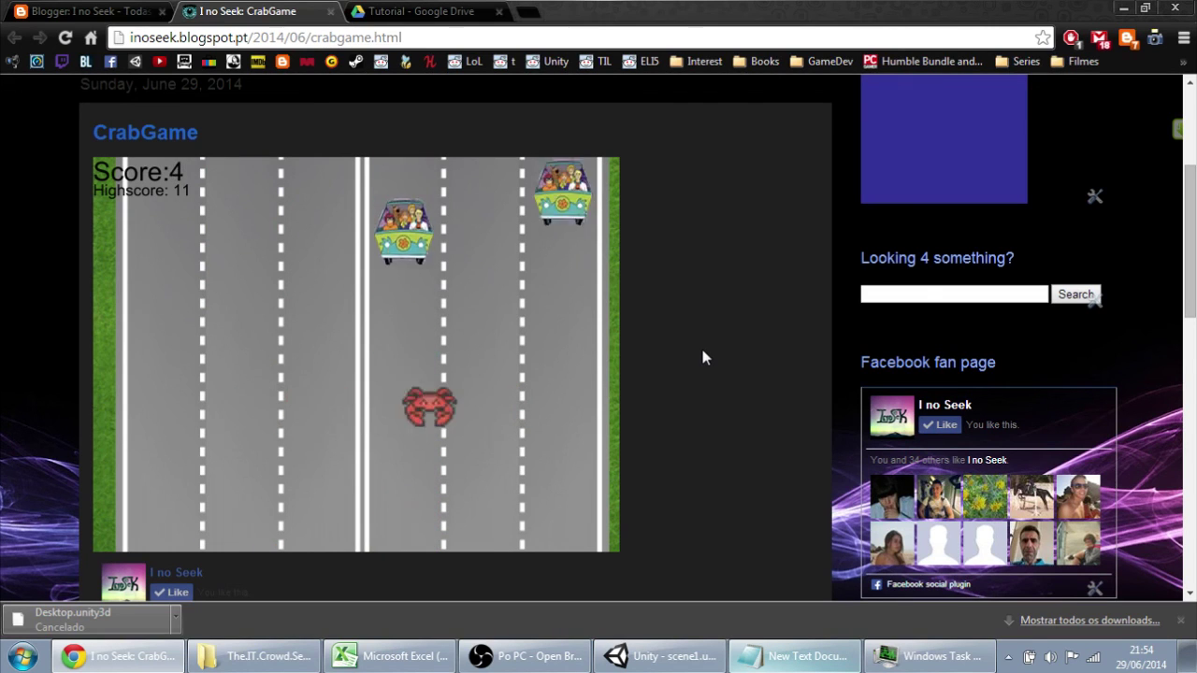
{"action": "key", "text": "Left"}
{"action": "key", "text": "Left"}
{"action": "key", "text": "Left"}
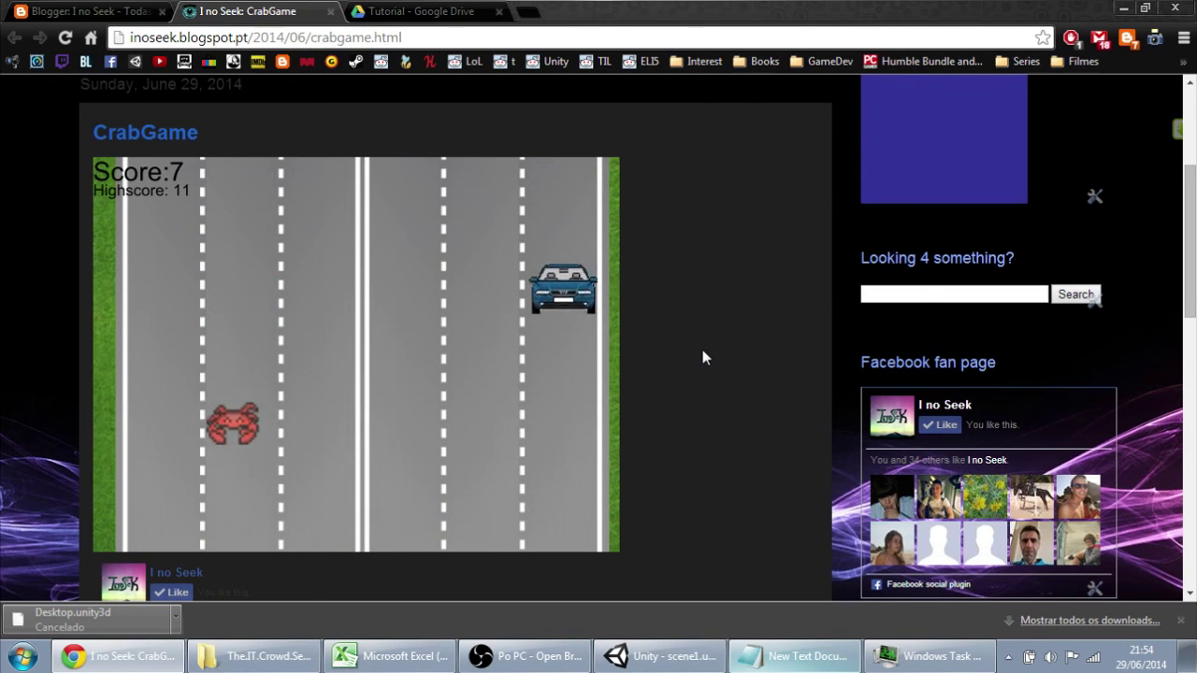